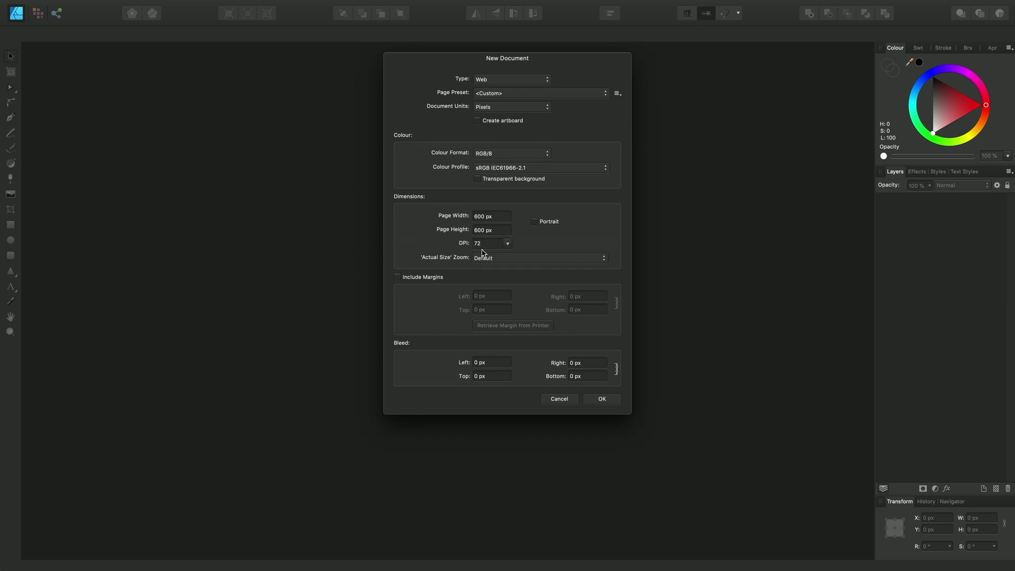
Create the new document and open the Grid and Axis Manager from the View menu
left_click(600, 398)
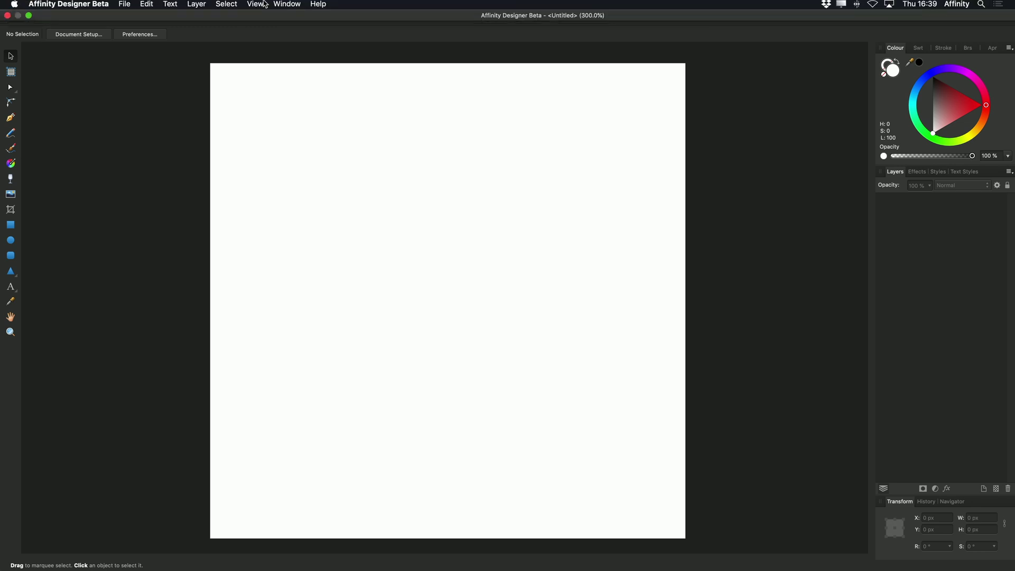
left_click(256, 6)
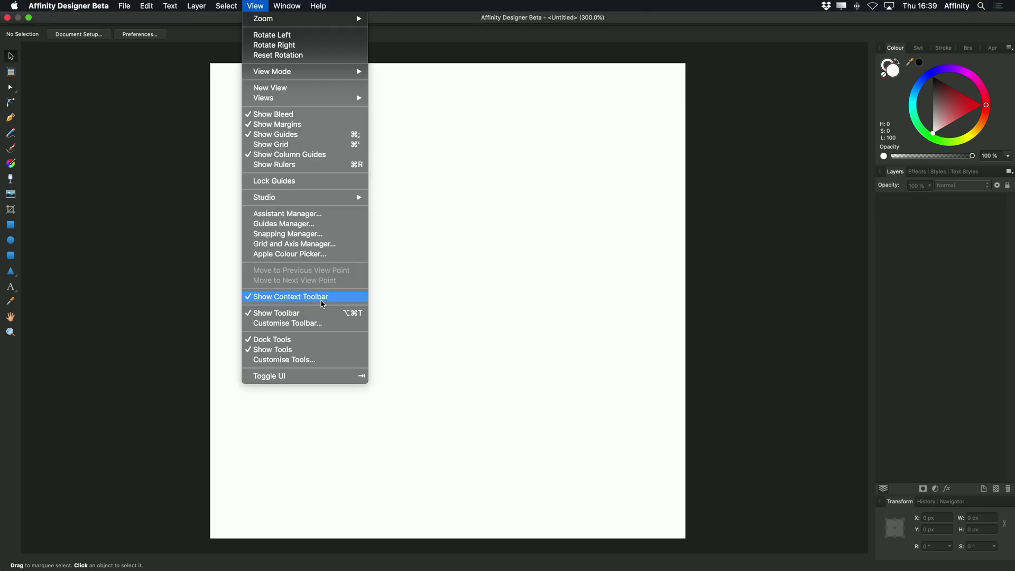
left_click(313, 248)
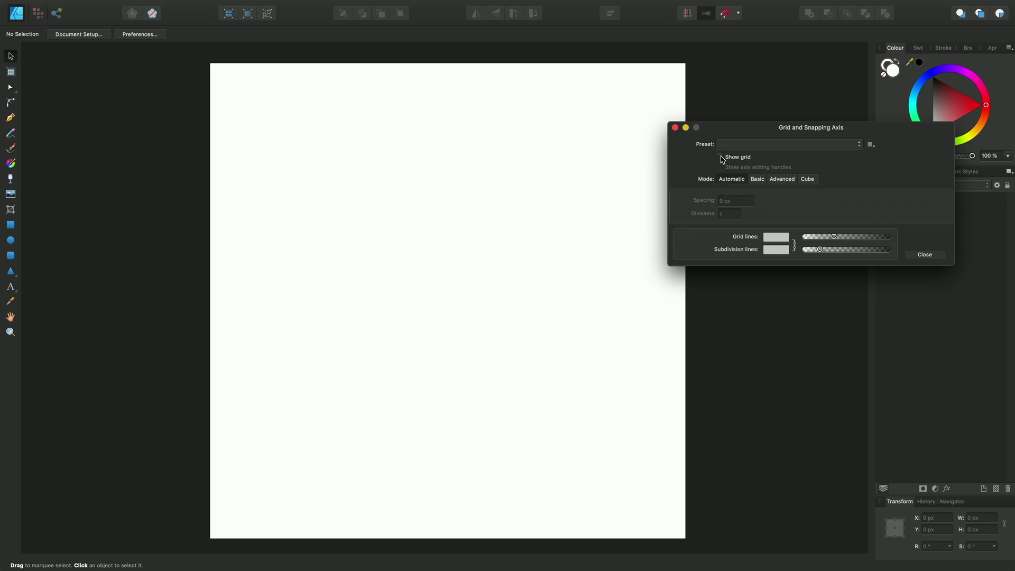
Show the grid on the page and raise the grid lines' opacity
left_click(721, 158)
mouse_move(834, 237)
left_mouse_down()
mouse_move(875, 239)
mouse_move(823, 252)
mouse_move(854, 251)
mouse_move(846, 252)
left_mouse_up()
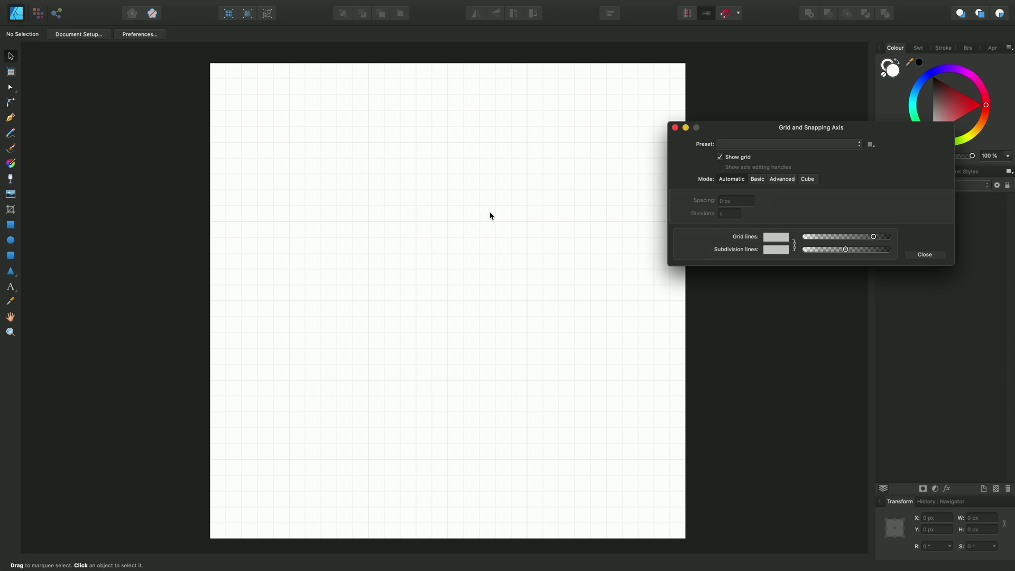
scroll(488, 210, "up", 3)
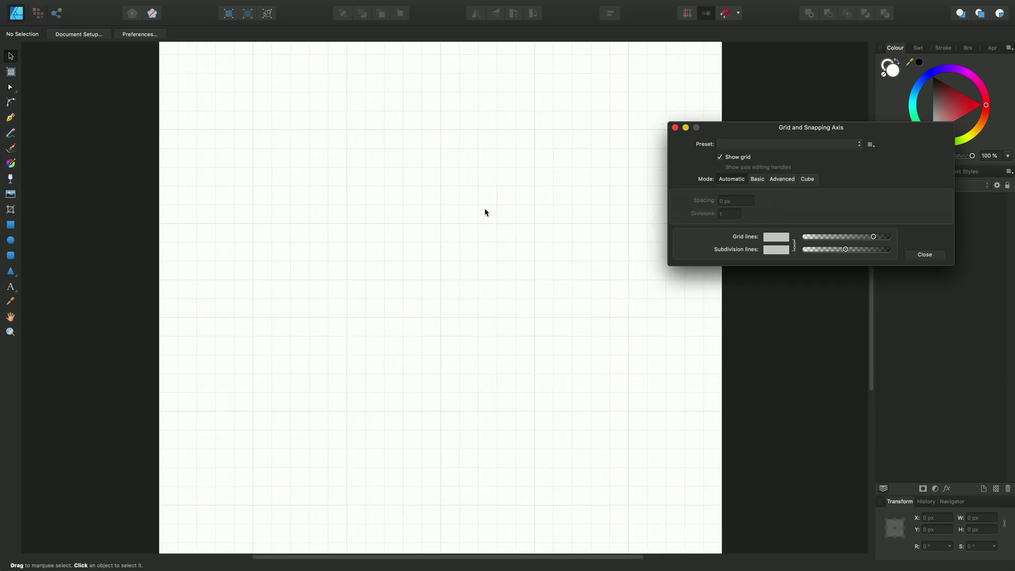
scroll(484, 212, "up", 3)
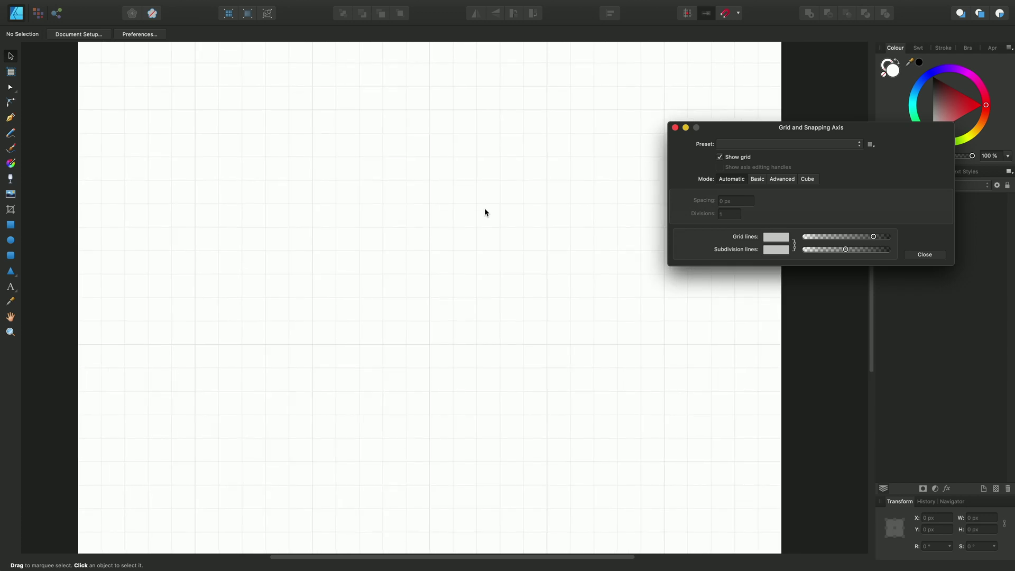
scroll(484, 212, "up", 3)
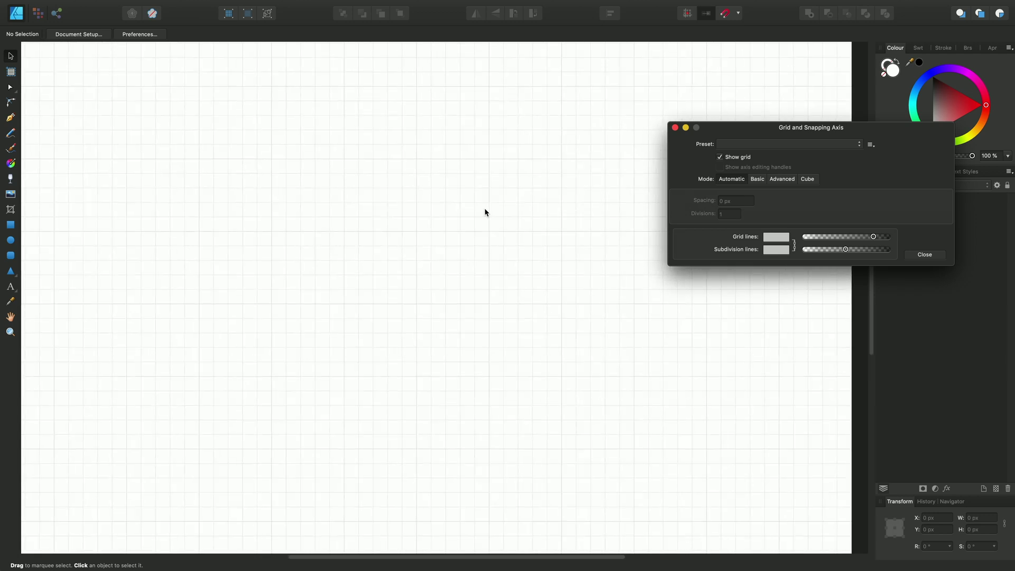
scroll(485, 211, "up", 3)
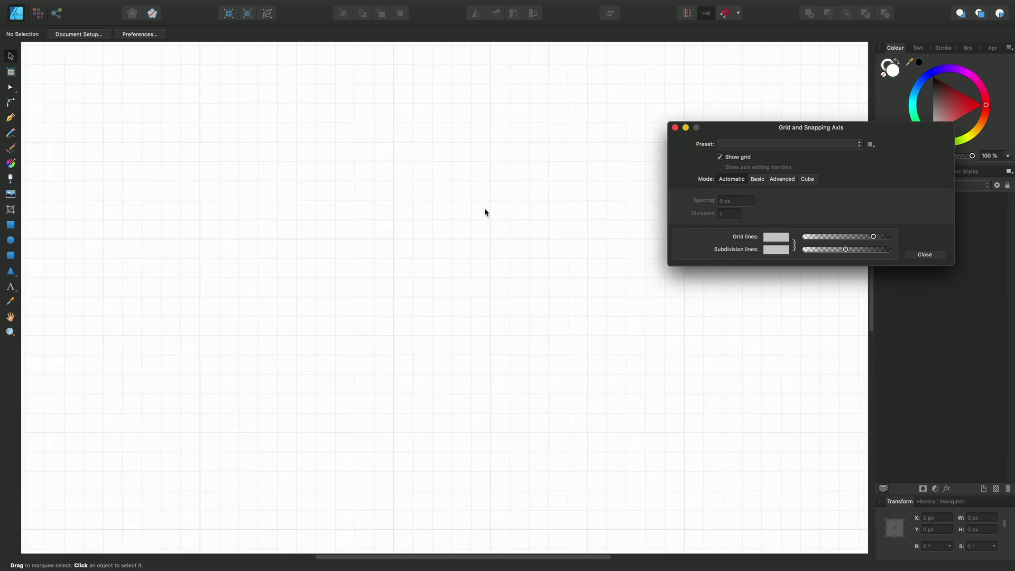
scroll(484, 211, "up", 3)
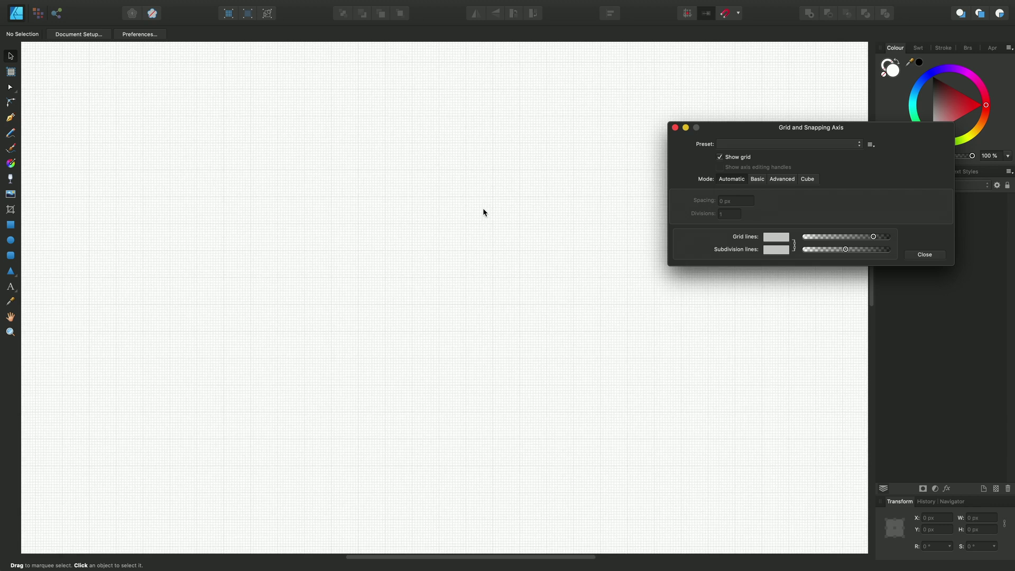
scroll(483, 211, "up", 1)
scroll(483, 211, "down", 5)
scroll(483, 211, "down", 3)
scroll(483, 212, "down", 3)
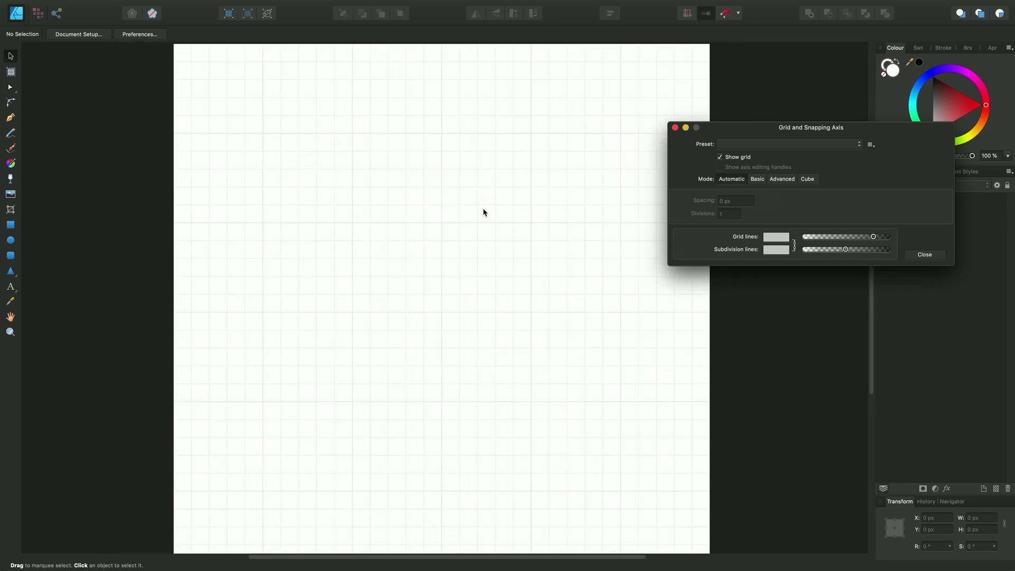
scroll(483, 212, "down", 4)
scroll(483, 212, "up", 1)
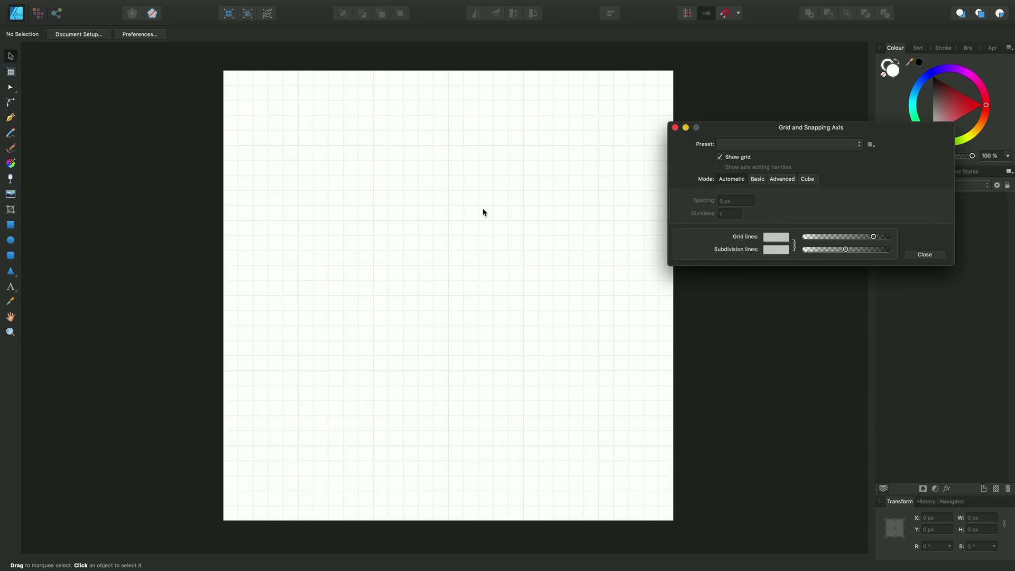
Switch the grid to Basic mode with 64 px spacing, zooming in and out to inspect it
left_click(758, 179)
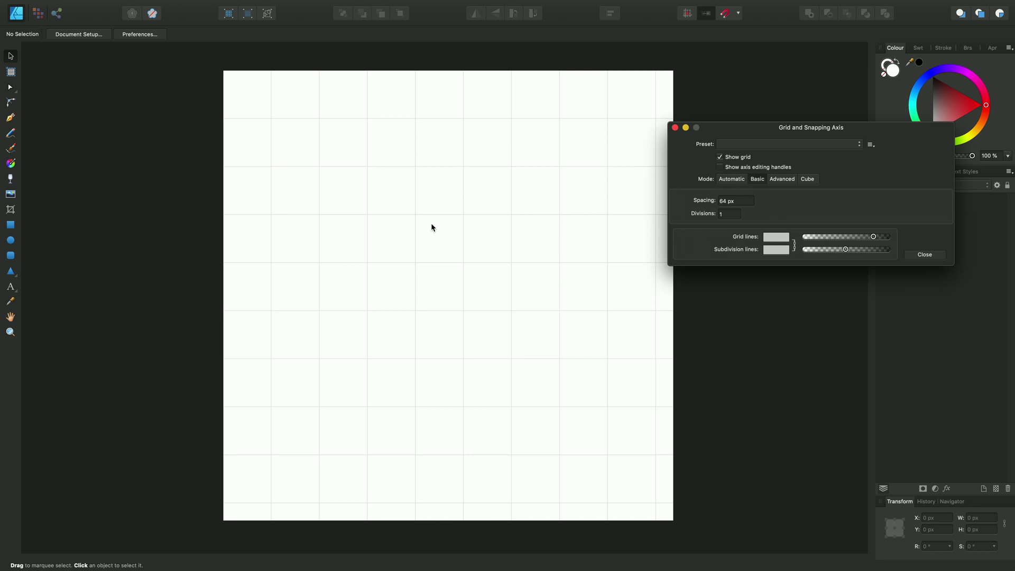
scroll(422, 222, "up", 3)
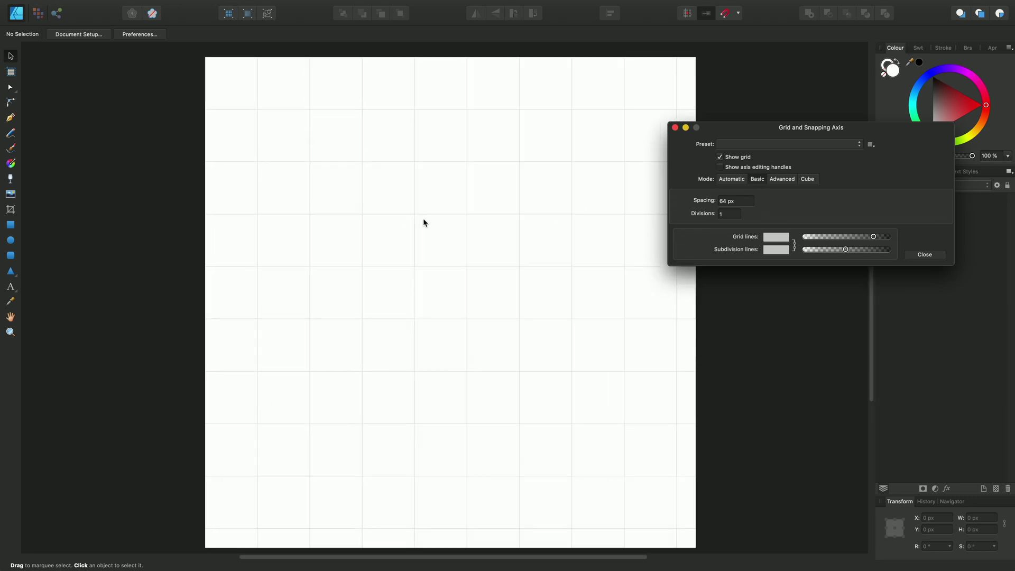
scroll(424, 222, "up", 3)
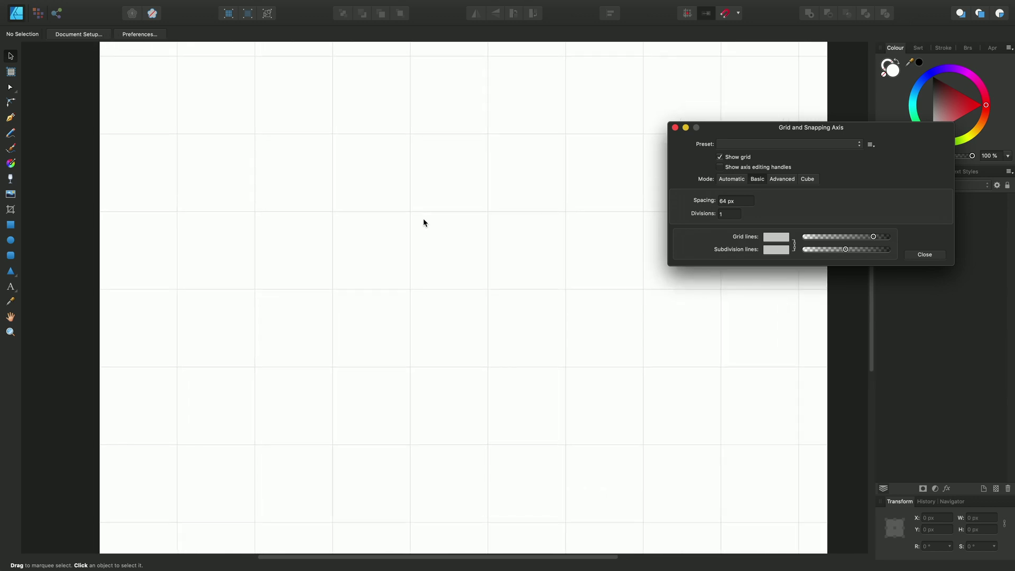
scroll(423, 219, "up", 3)
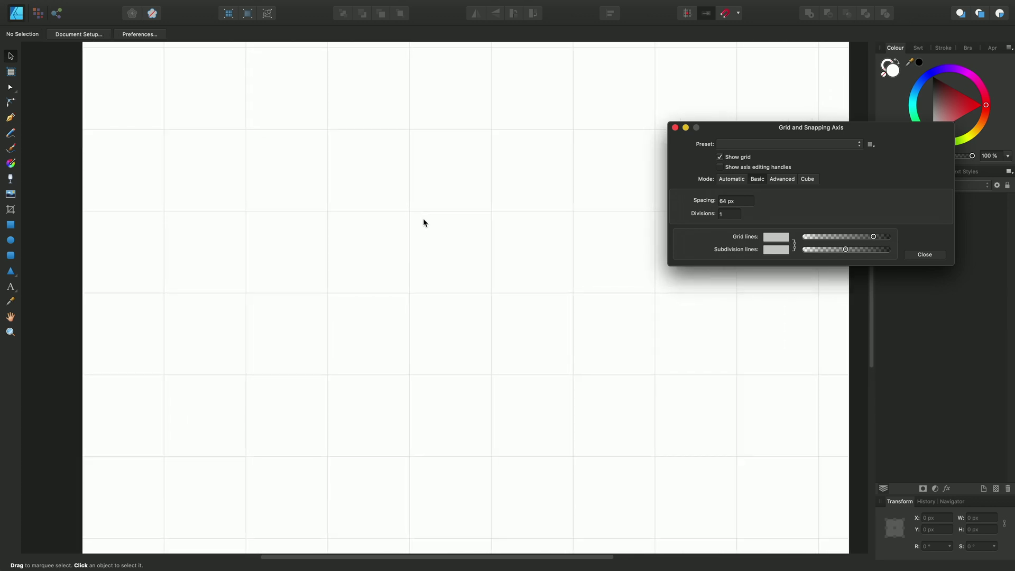
scroll(423, 222, "up", 5)
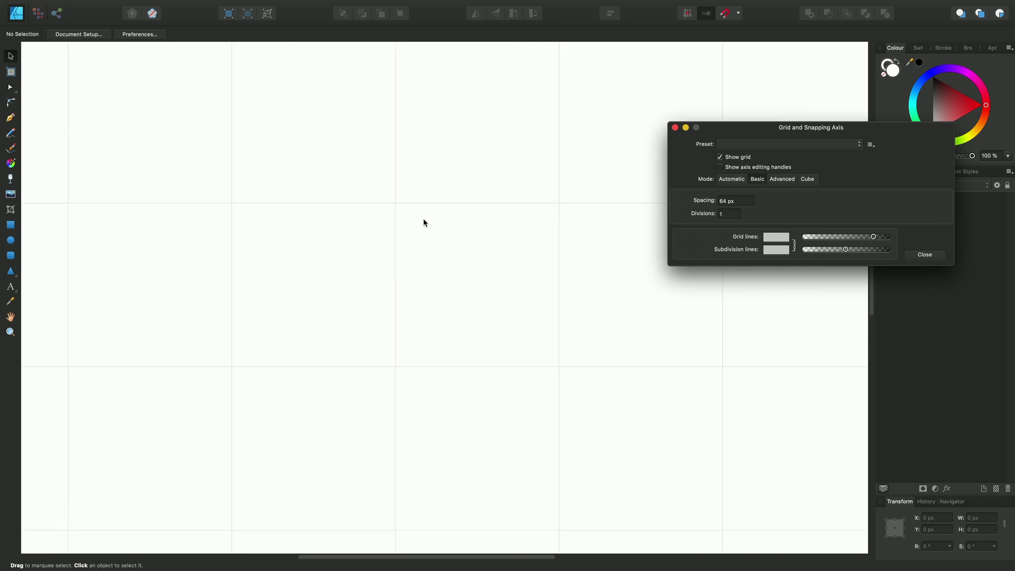
scroll(423, 222, "up", 5)
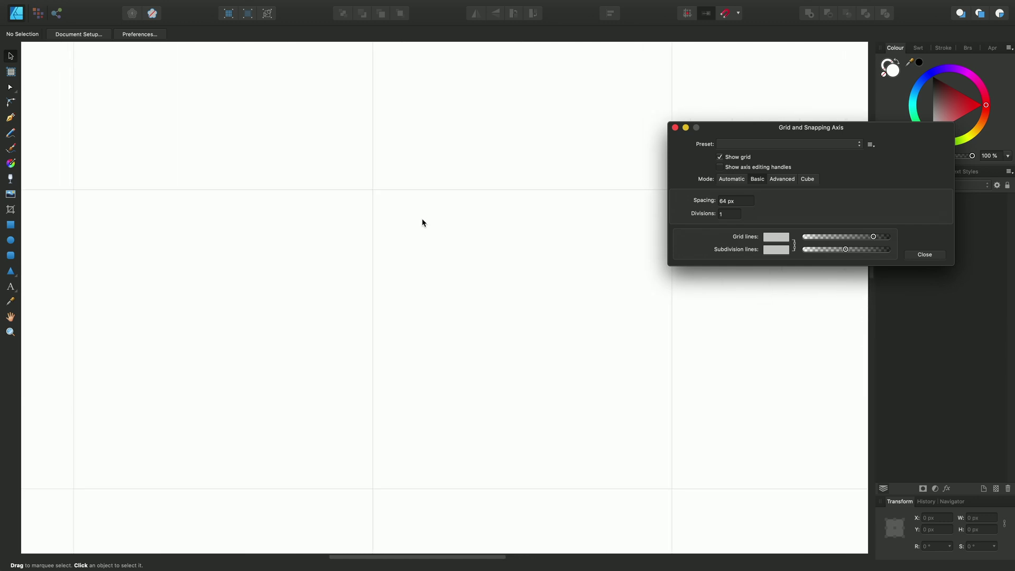
scroll(423, 222, "up", 5)
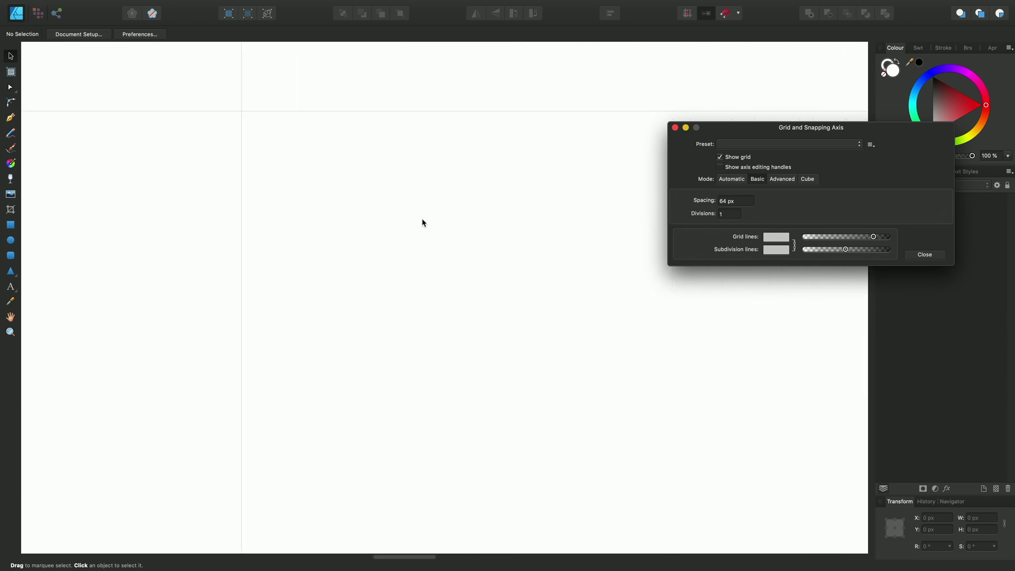
scroll(423, 223, "down", 5)
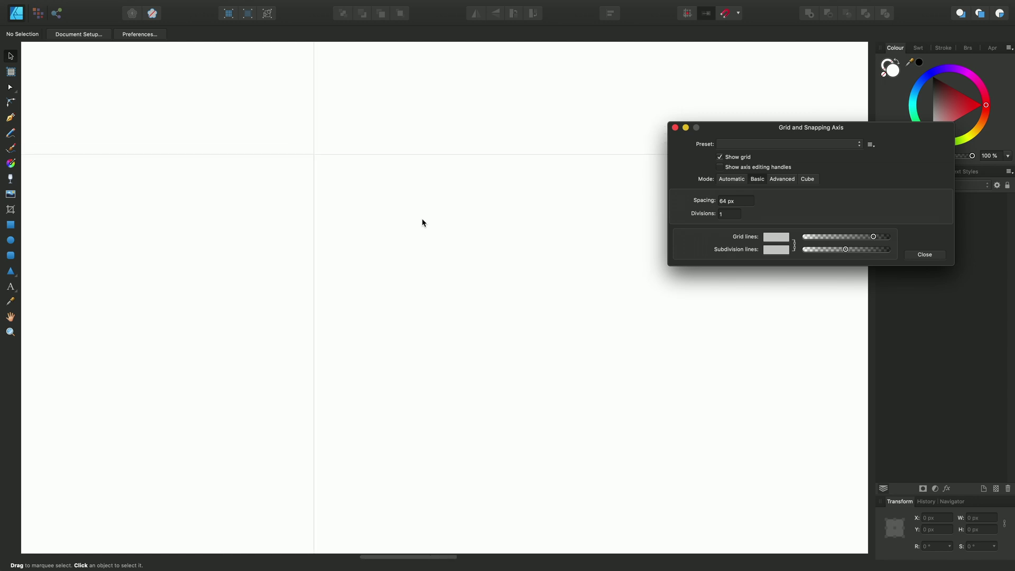
scroll(423, 223, "down", 5)
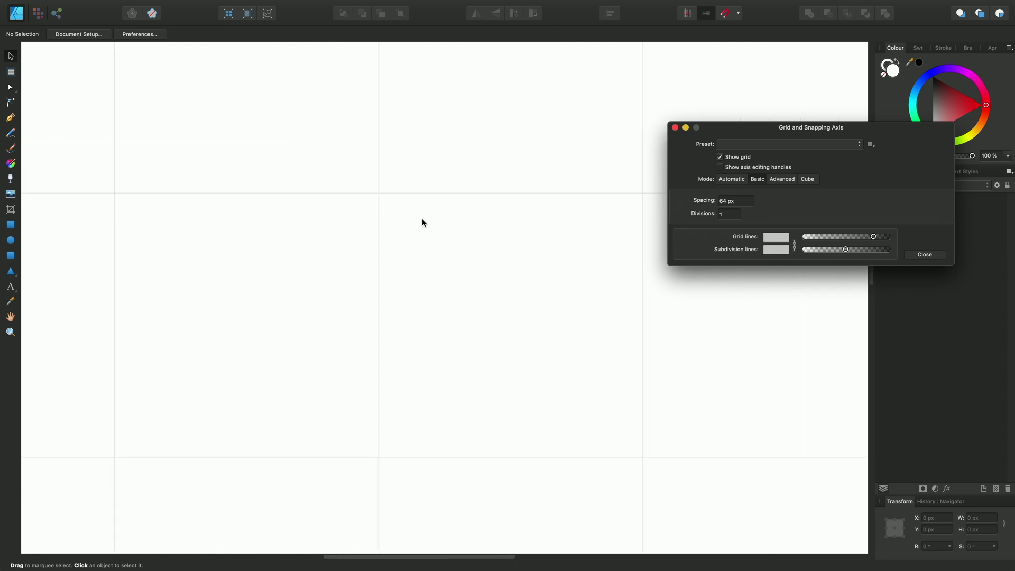
scroll(423, 222, "down", 5)
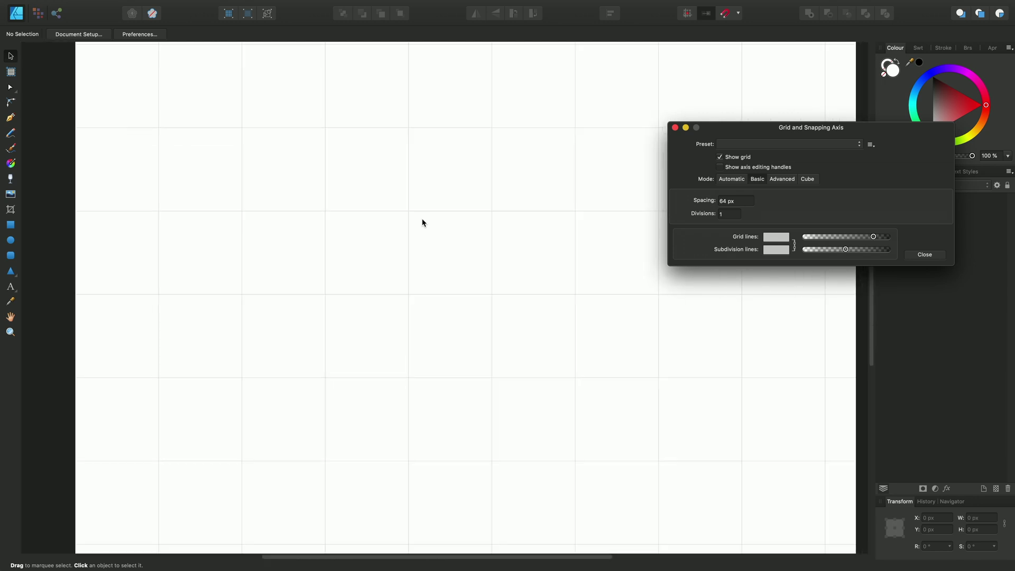
scroll(422, 222, "down", 3)
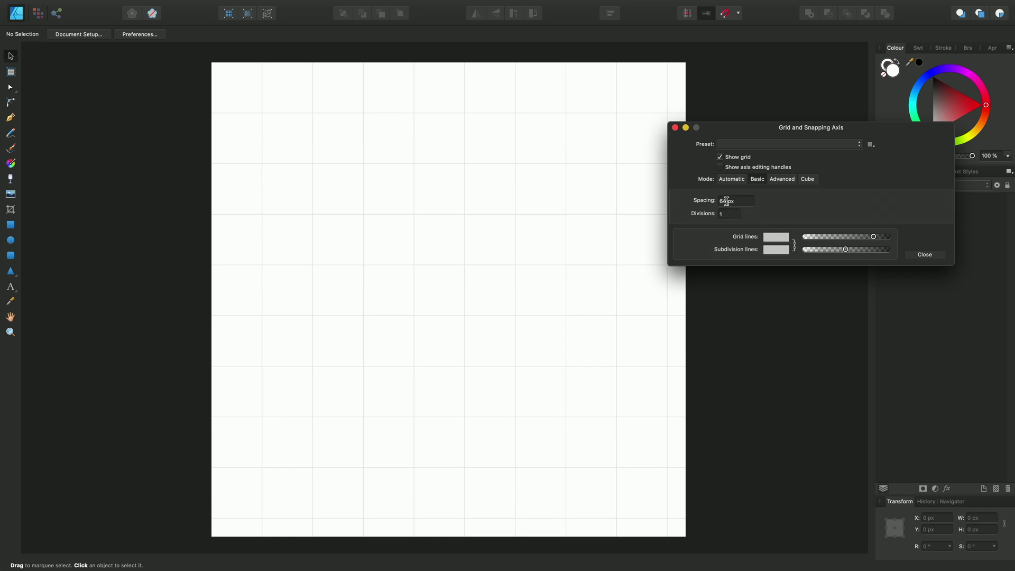
Set the grid spacing to 64 px and divisions to 8
left_click_drag(729, 202, 712, 202)
type("32")
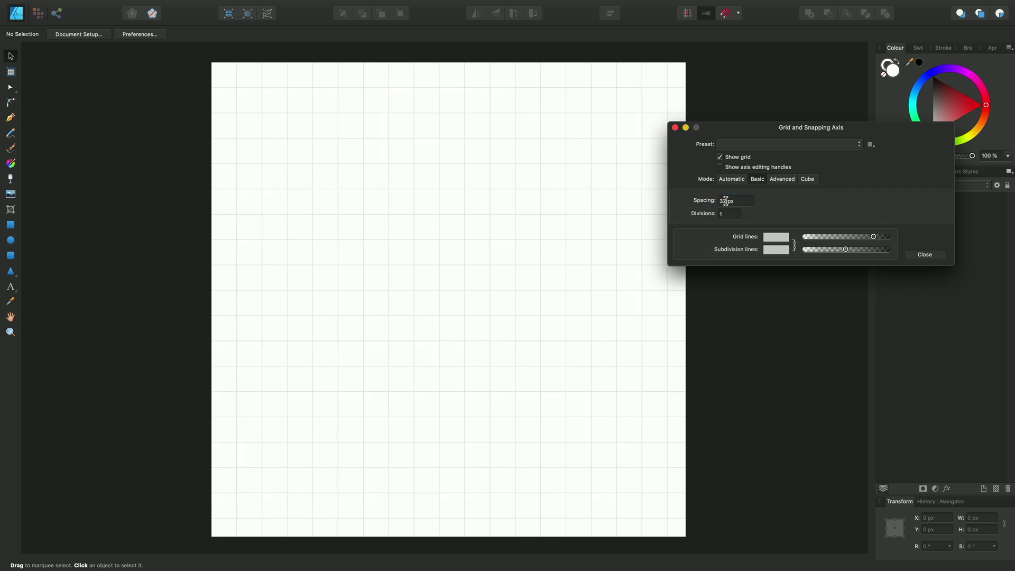
left_click_drag(726, 201, 717, 202)
type("64")
left_click(730, 214)
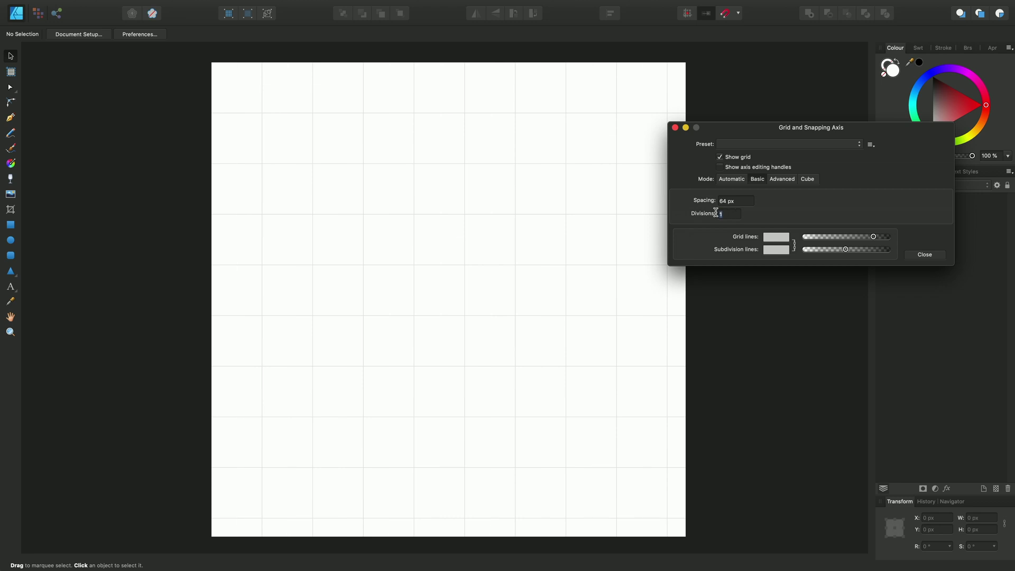
type("8")
key("Return")
key("m")
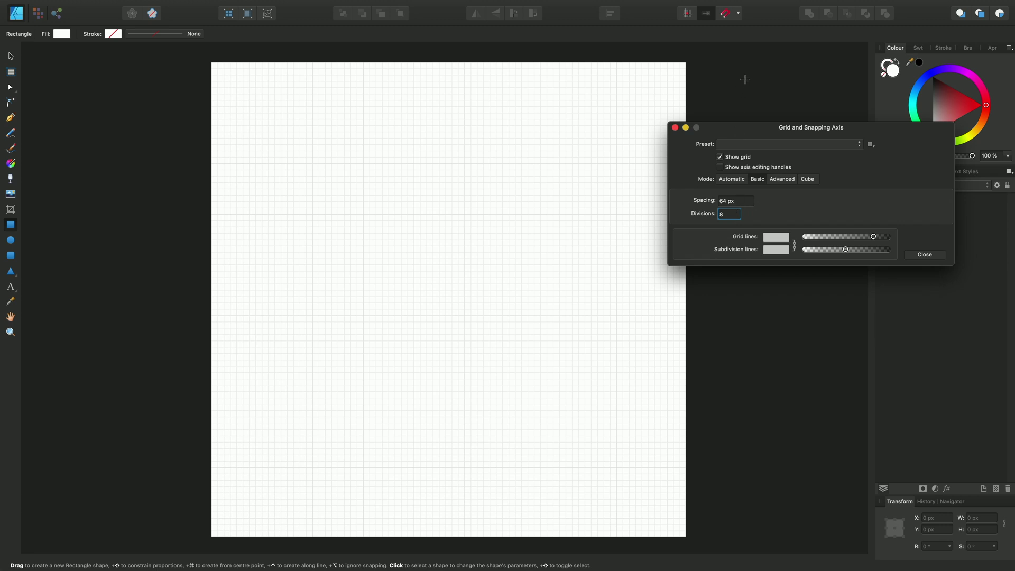
left_click(726, 16)
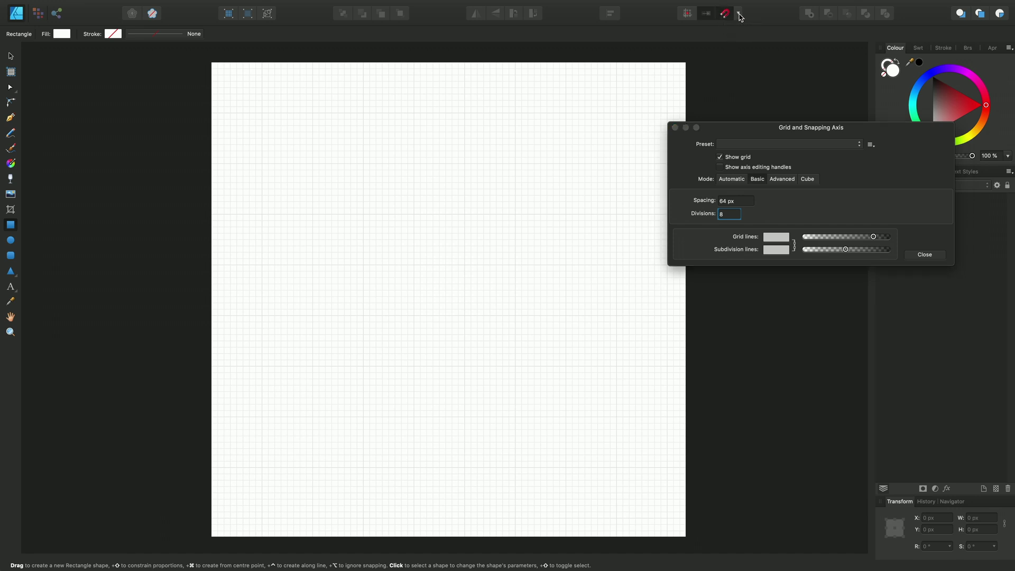
left_click(739, 16)
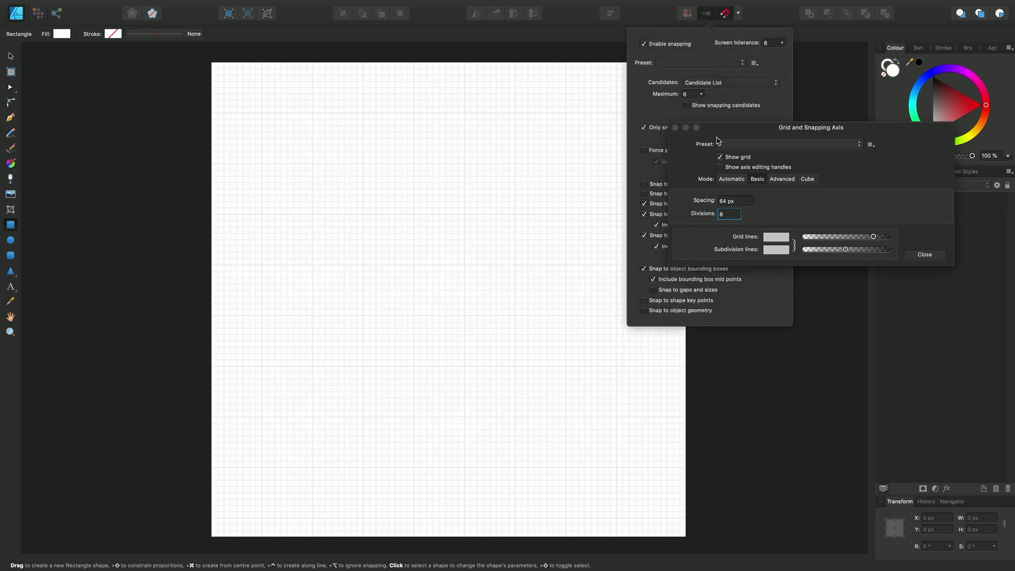
left_click_drag(719, 138, 790, 136)
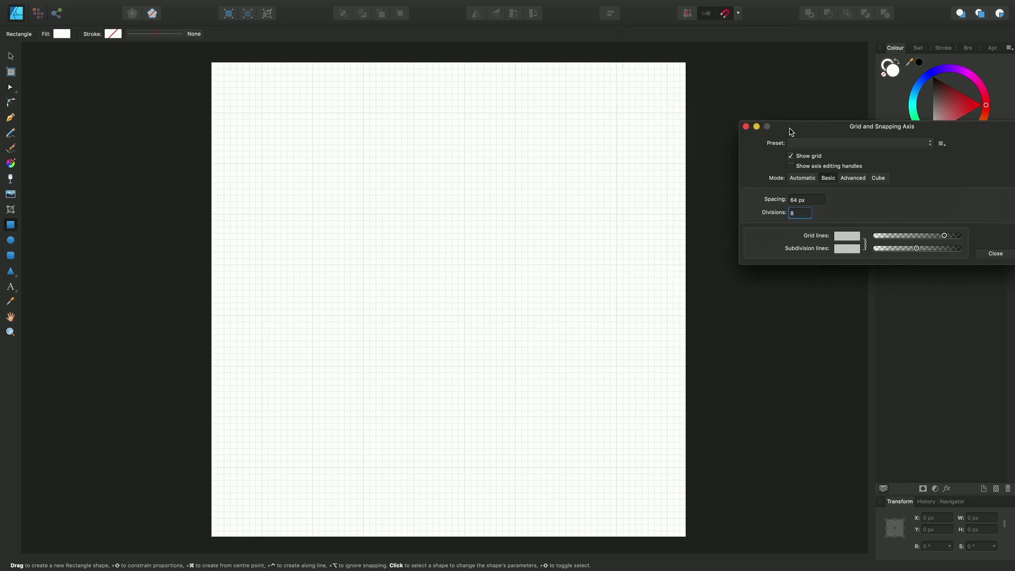
left_click(738, 17)
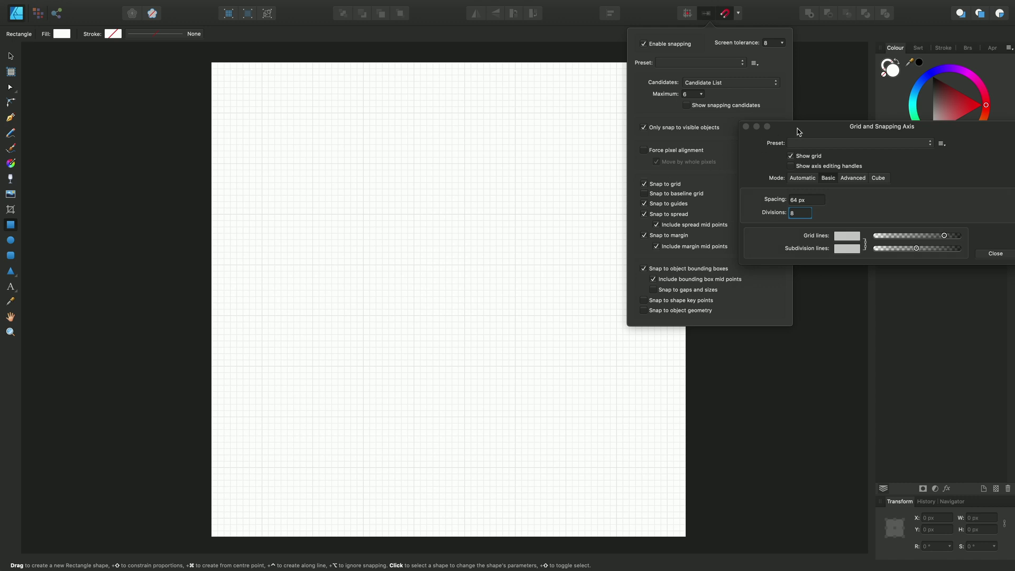
left_click_drag(802, 129, 710, 137)
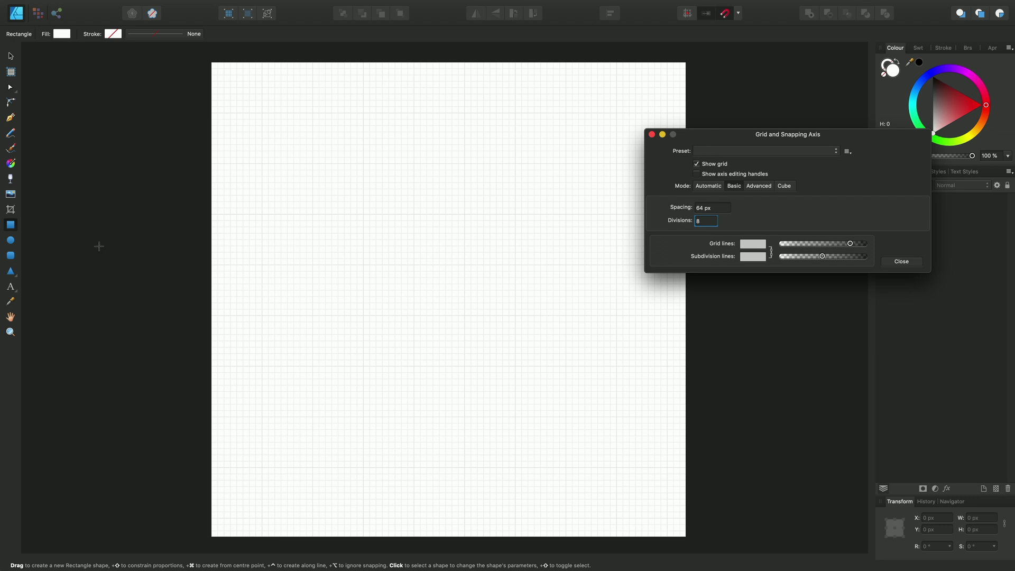
Draw a 64 × 64 px square snapped to the grid at X 128, Y 128 px
left_click(311, 164)
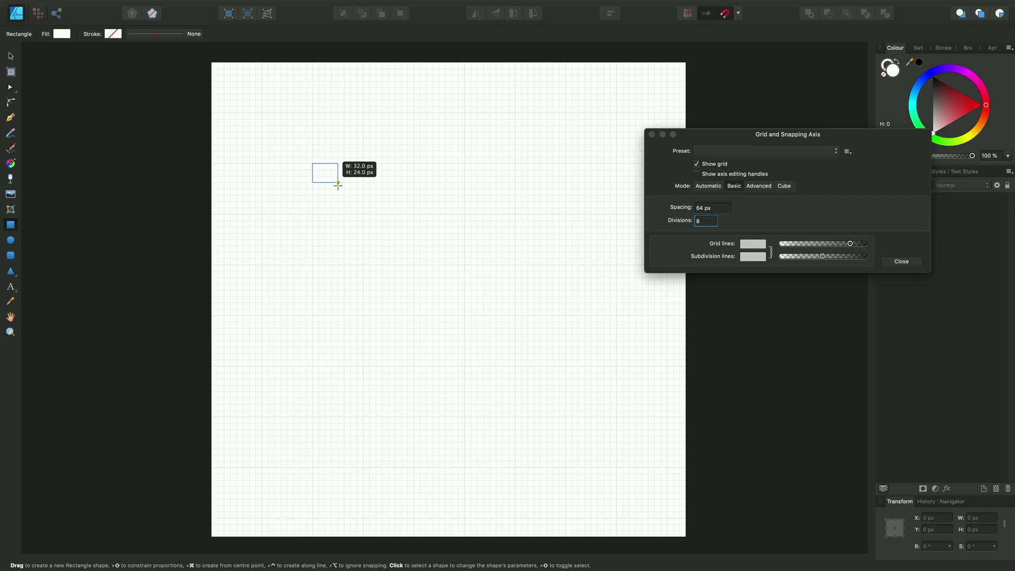
left_click_drag(338, 186, 363, 213)
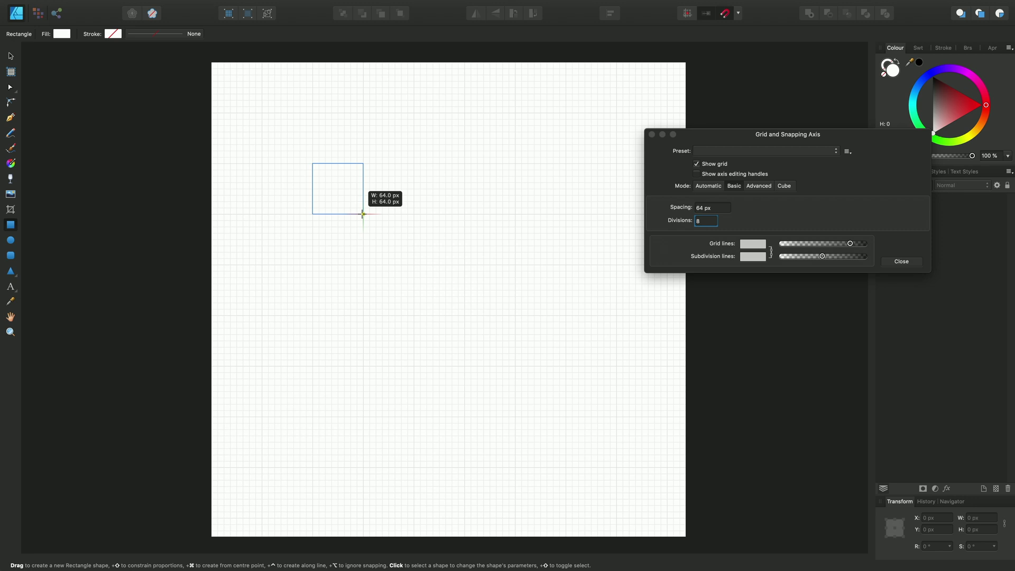
left_click_drag(363, 213, 363, 213)
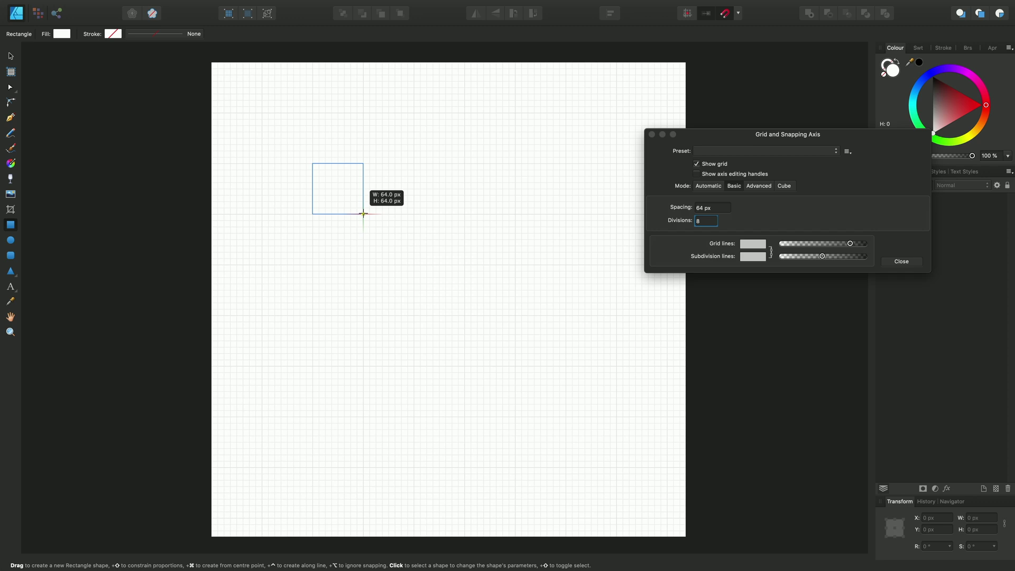
left_click_drag(363, 214, 363, 214)
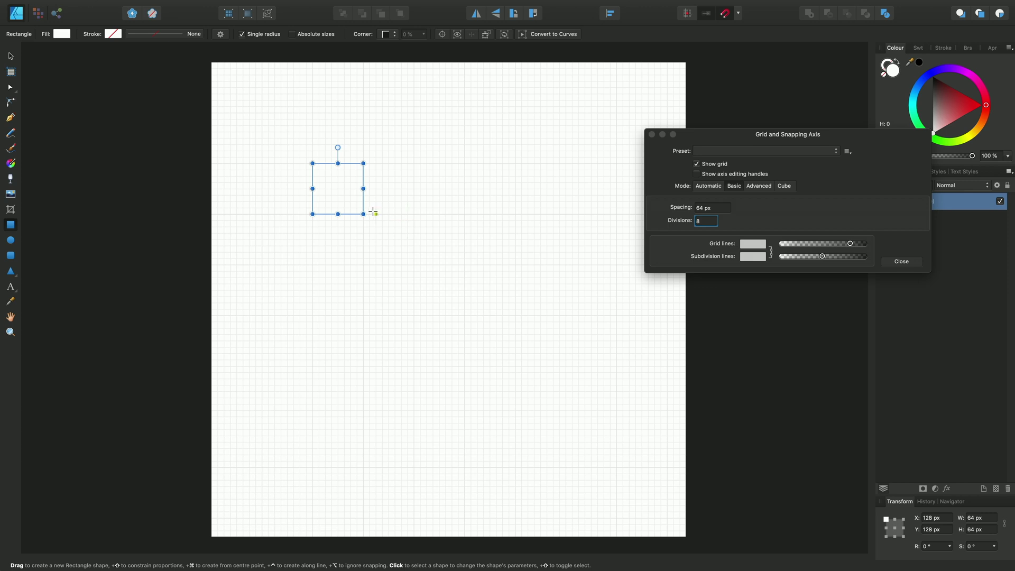
Draw one test square with snapping off and one with it on, then delete the test square
left_click(725, 13)
left_click_drag(414, 163, 464, 214)
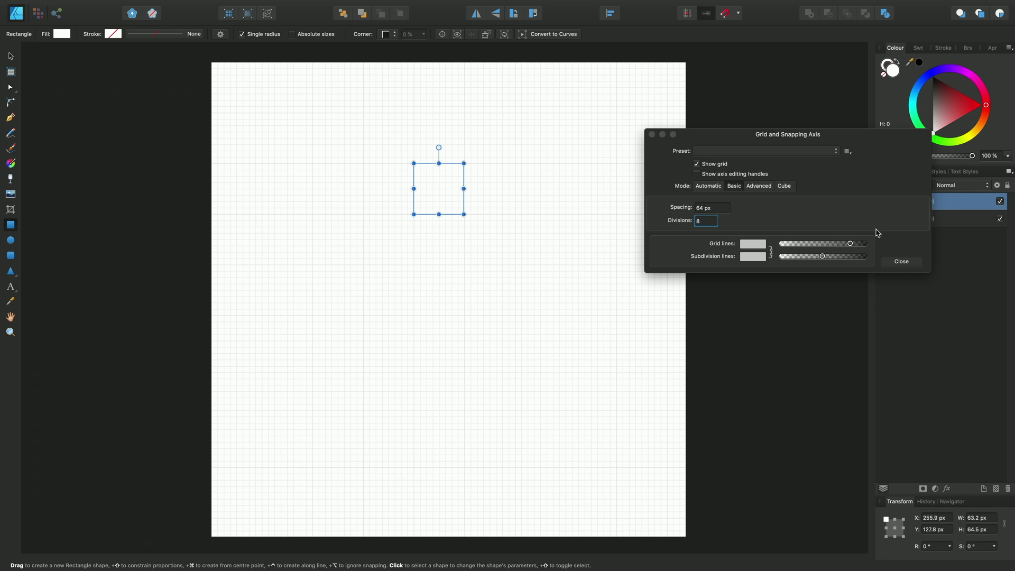
left_click(725, 15)
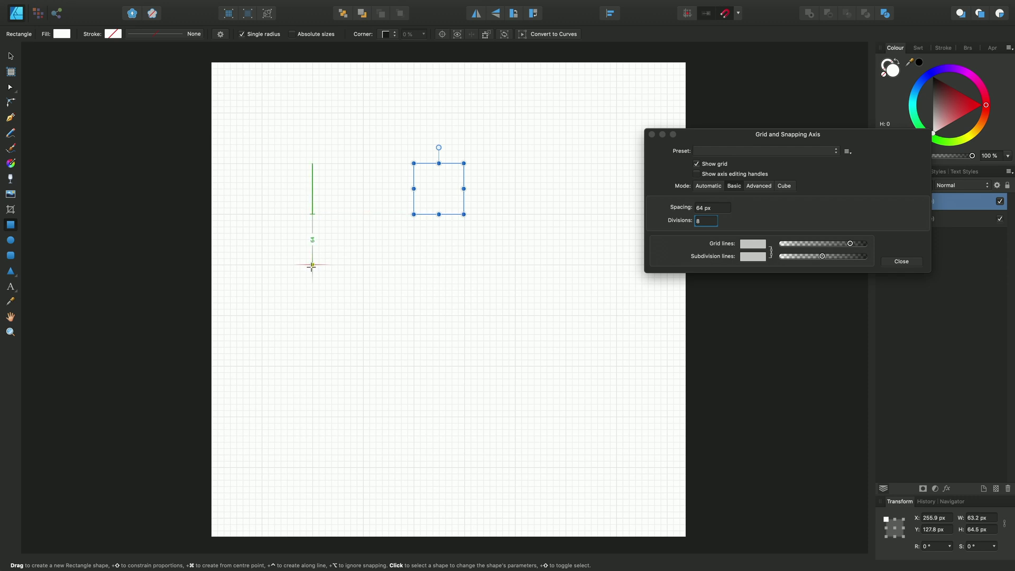
left_click_drag(312, 265, 364, 316)
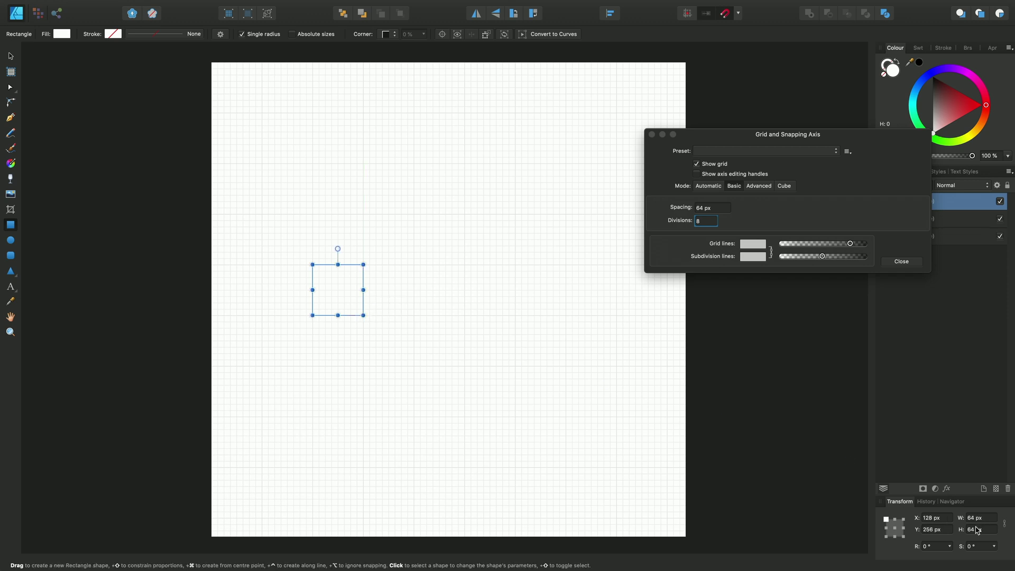
key("Delete")
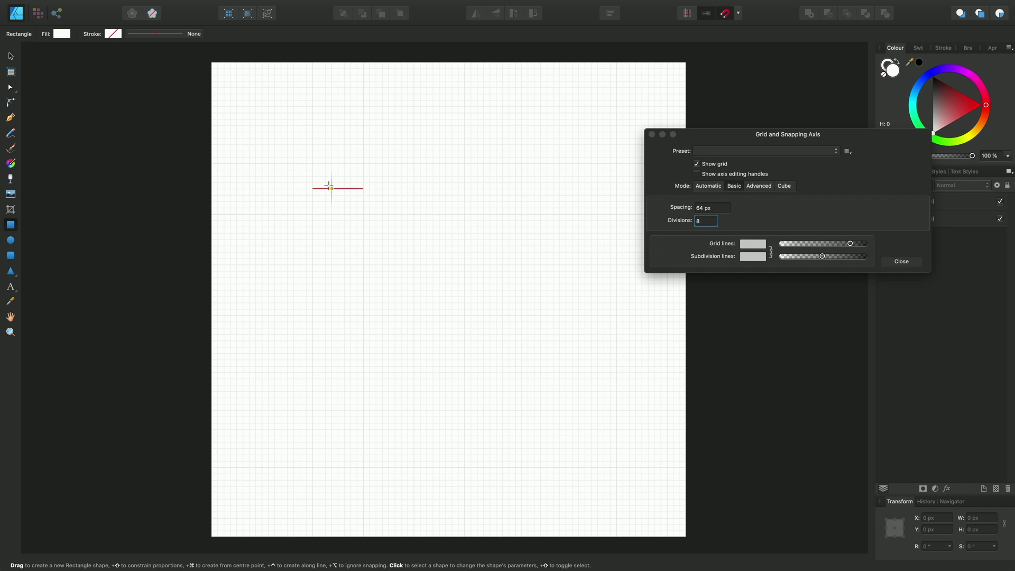
Paste the twelve icons and nudge the clipboard icon to test grid snapping
key("super+v")
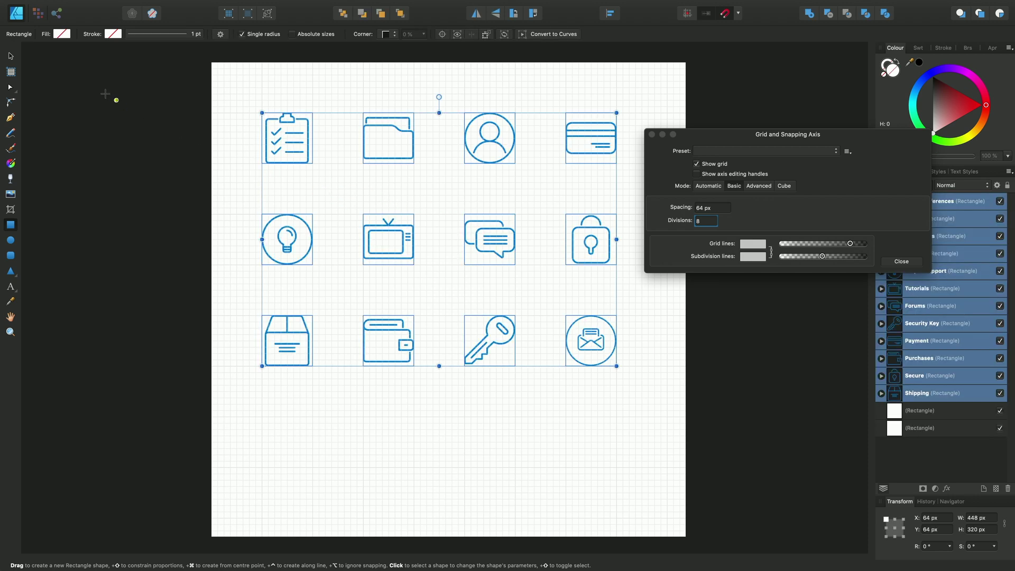
left_click(10, 55)
left_click(295, 153)
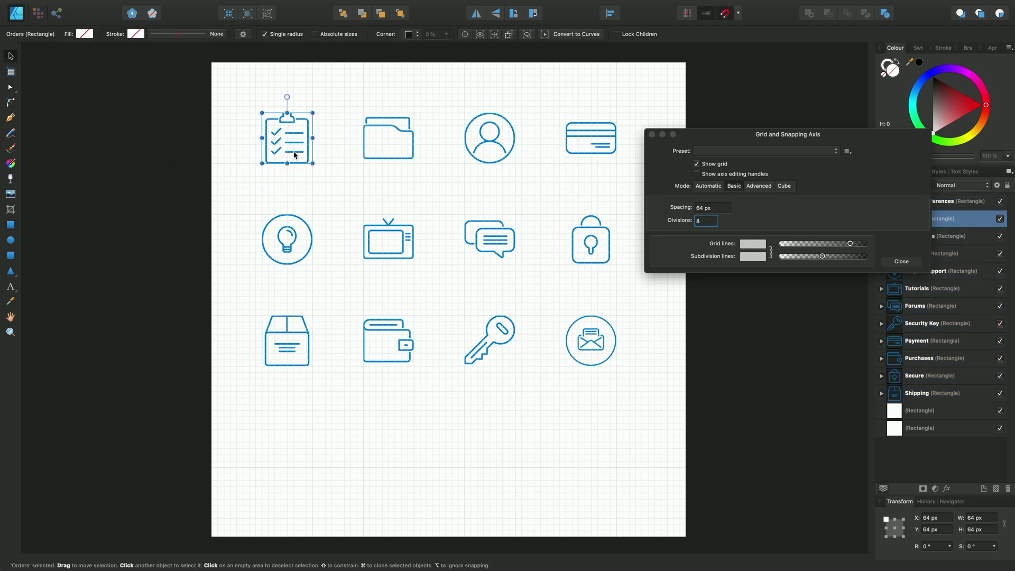
mouse_move(294, 154)
left_mouse_down()
mouse_move(285, 169)
mouse_move(294, 153)
left_mouse_up()
Move the lightbulb, shipping box and wallet icons so they snap along the grid
left_click(284, 259)
left_click_drag(296, 251, 288, 245)
left_click(292, 344)
left_click_drag(294, 343, 295, 348)
left_click(384, 341)
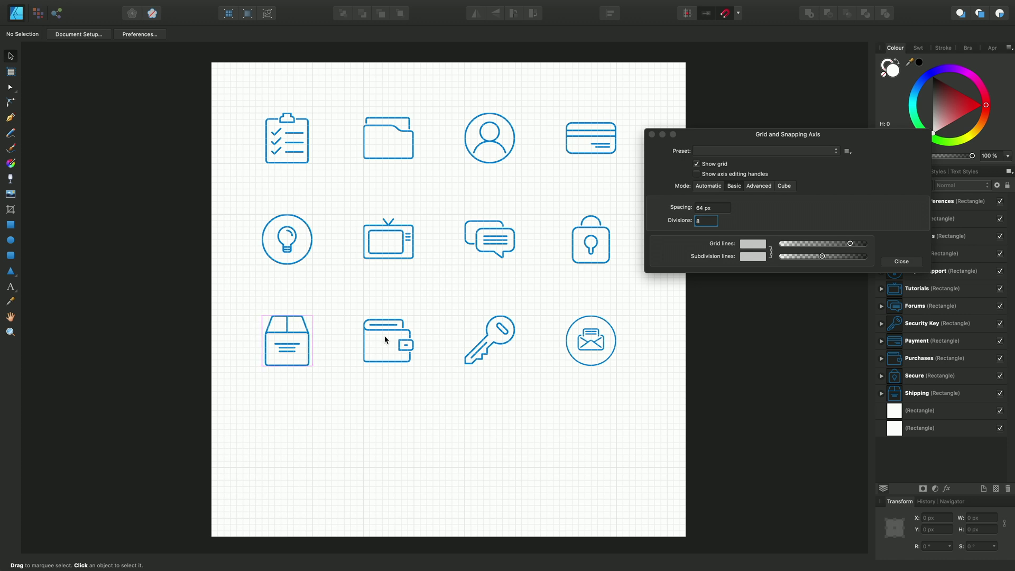
mouse_move(390, 330)
left_mouse_down()
mouse_move(373, 340)
mouse_move(391, 339)
left_mouse_up()
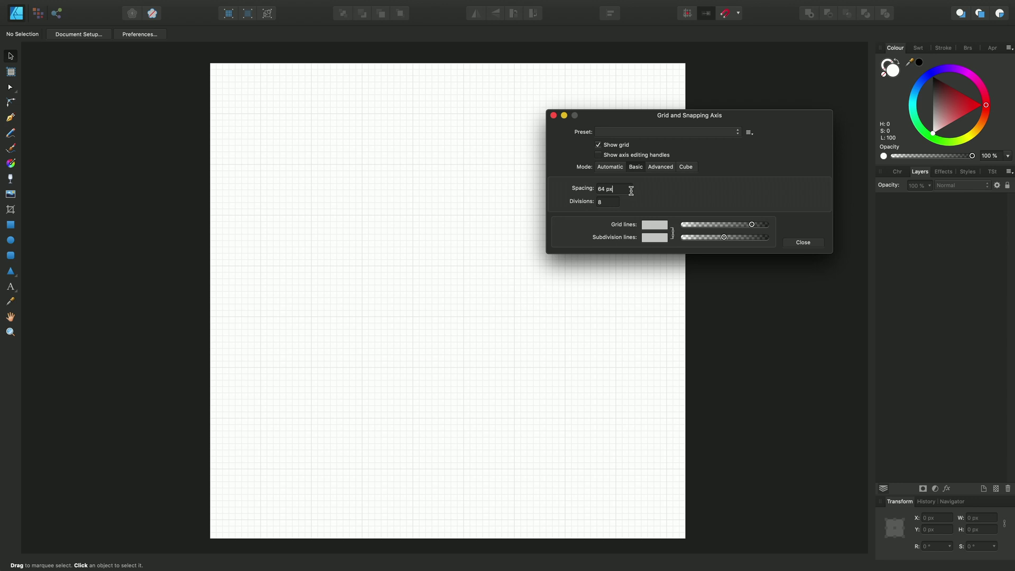
Create a new grid preset category named MyGrids in the preset manager
left_click(749, 133)
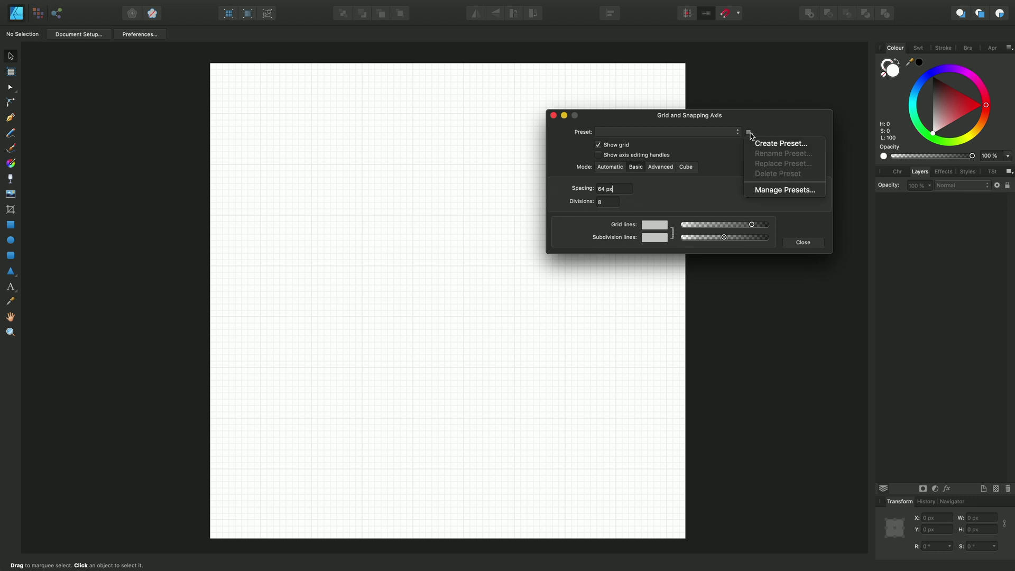
left_click(773, 191)
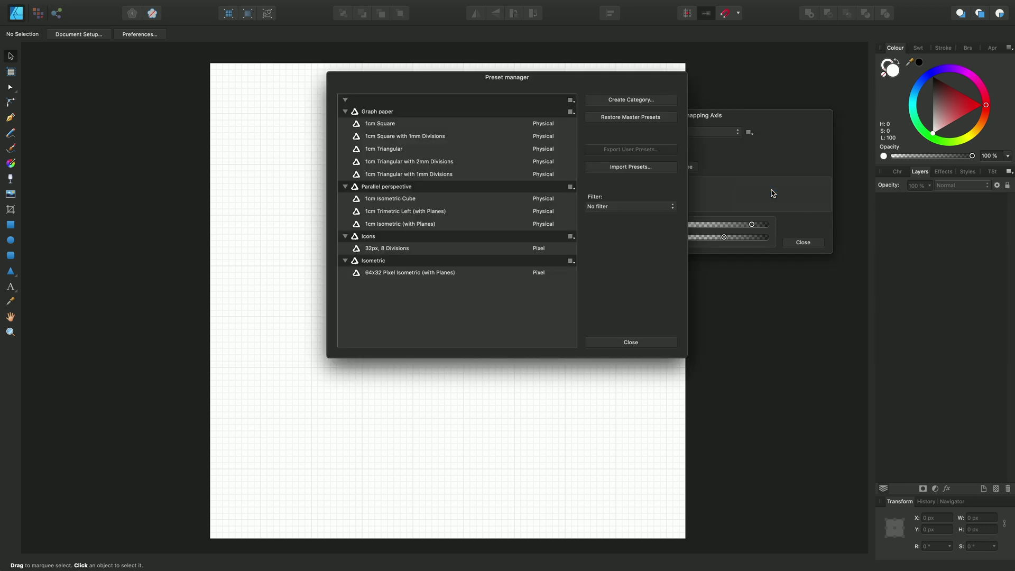
left_click(628, 102)
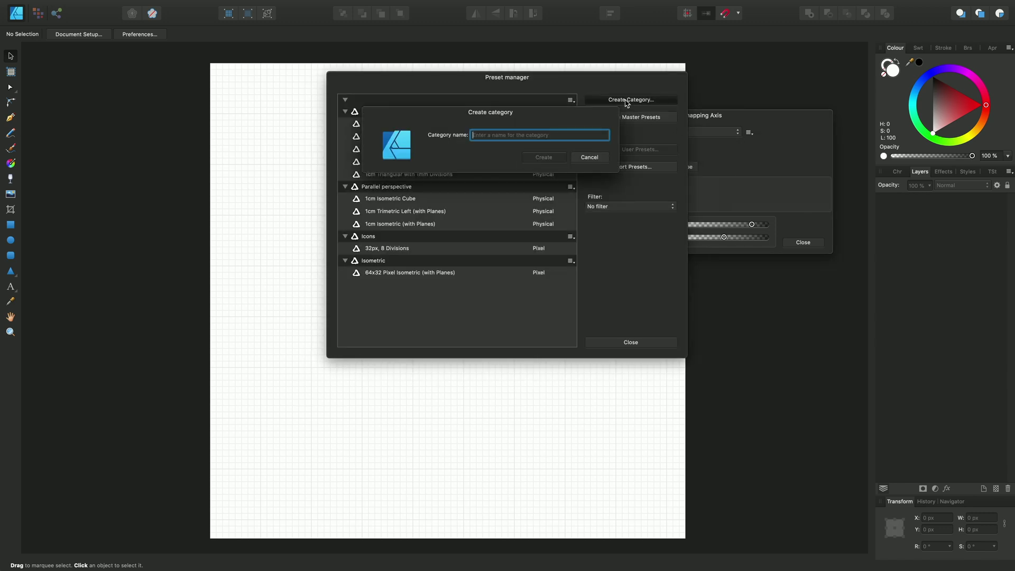
type("MyGrids")
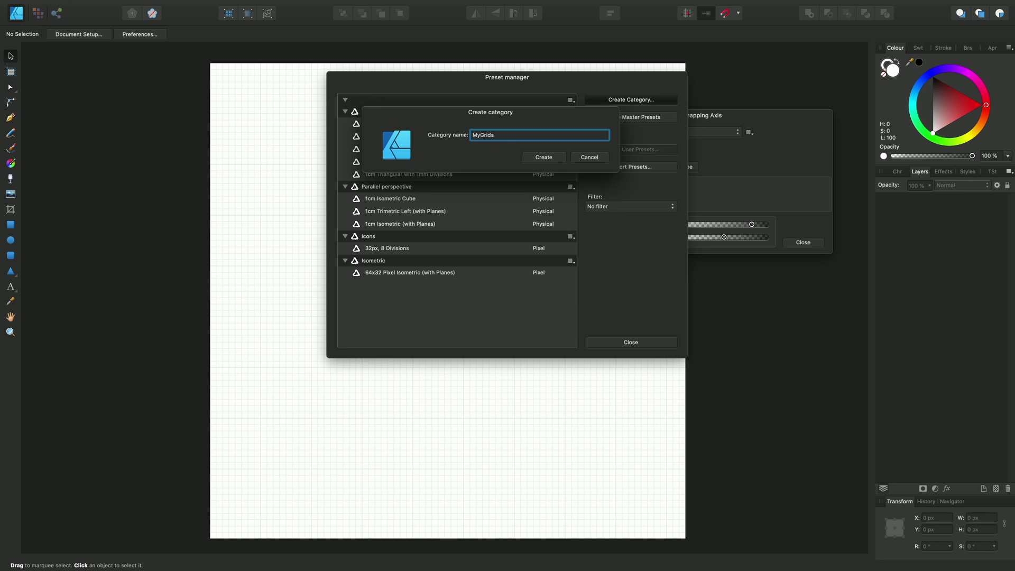
left_click(553, 159)
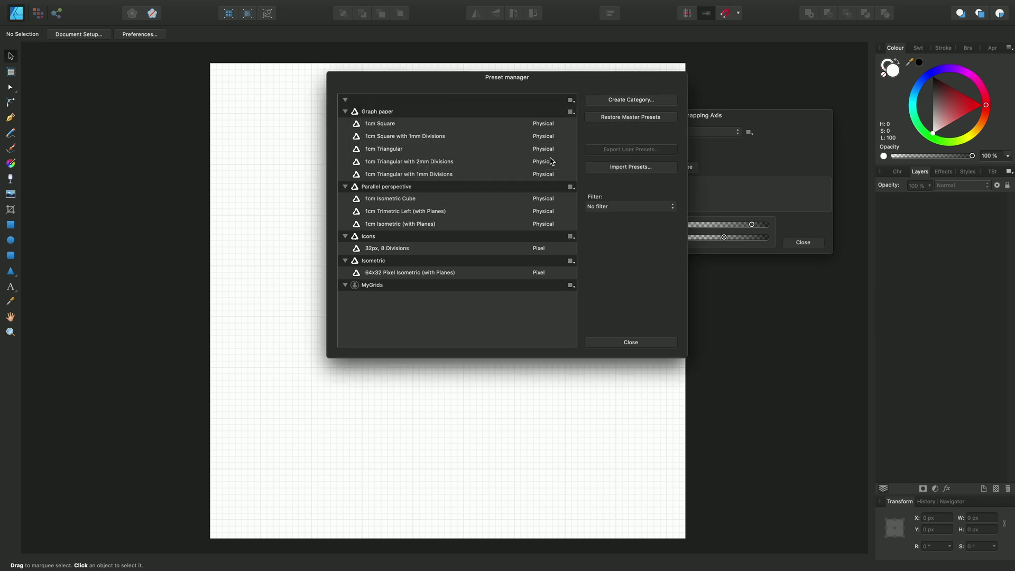
left_click(632, 344)
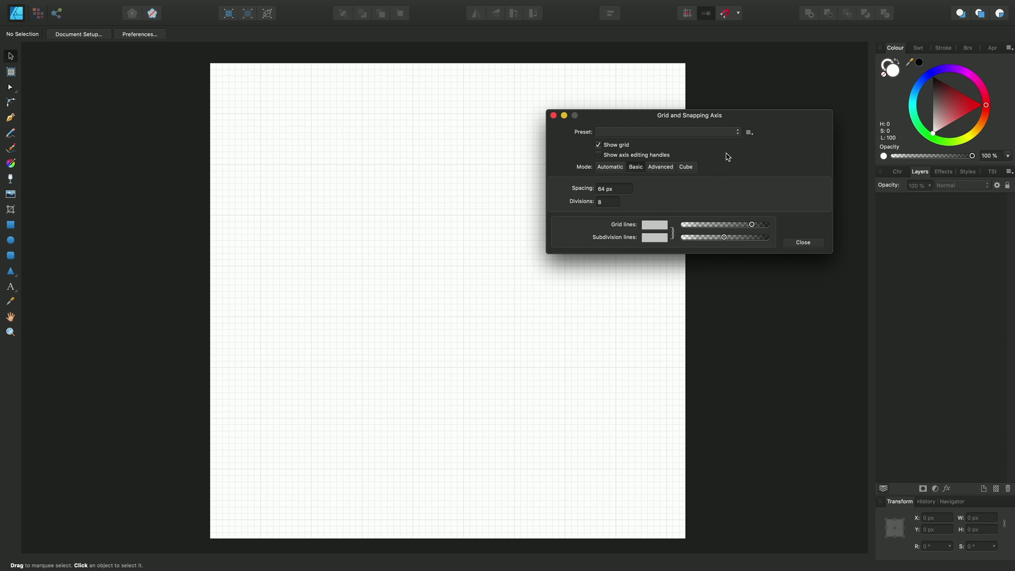
Save the current grid as preset 'grid 64 px 8 div' in the MyGrids category
left_click(749, 133)
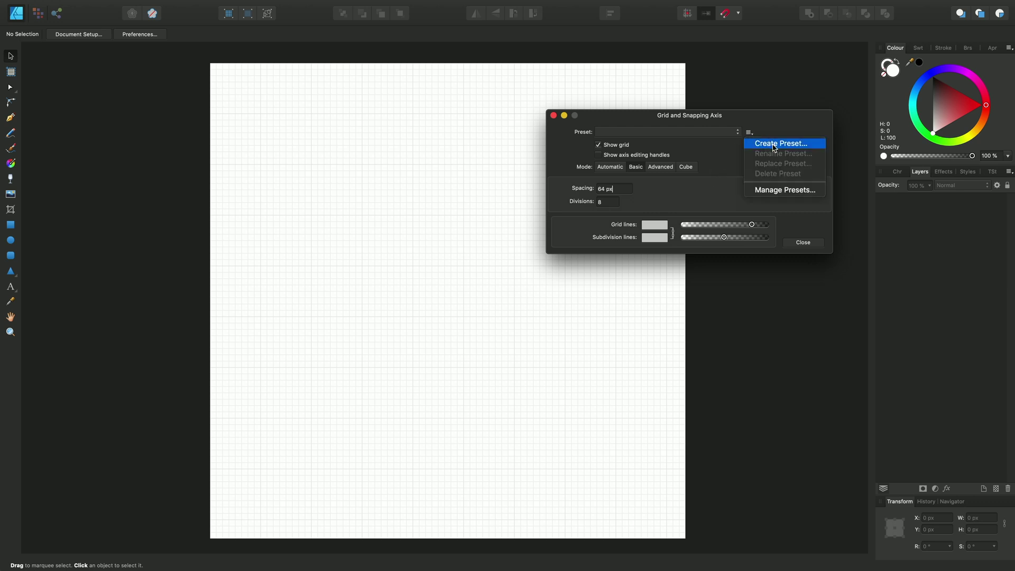
left_click(772, 144)
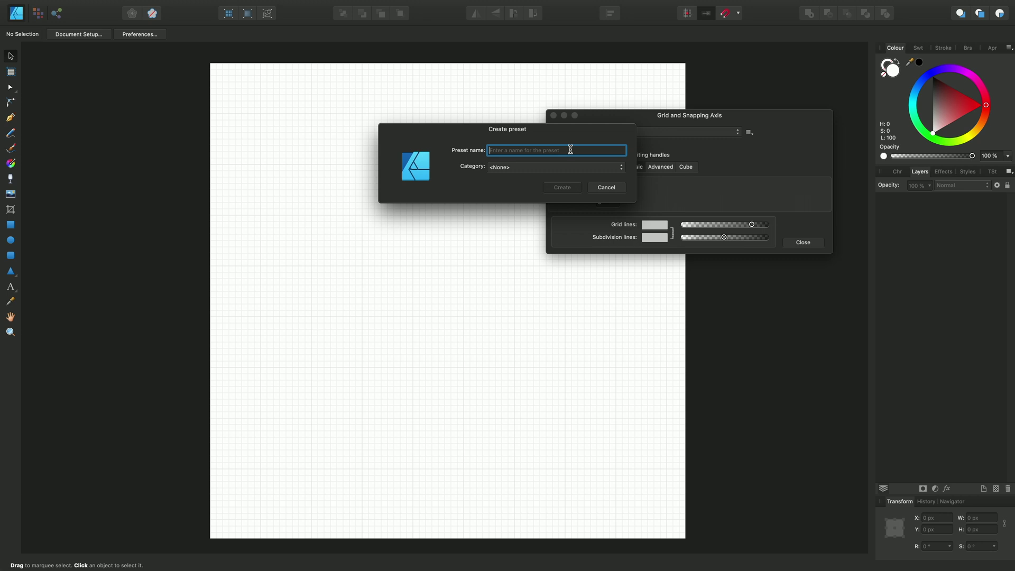
type("grid 64 px 8 div")
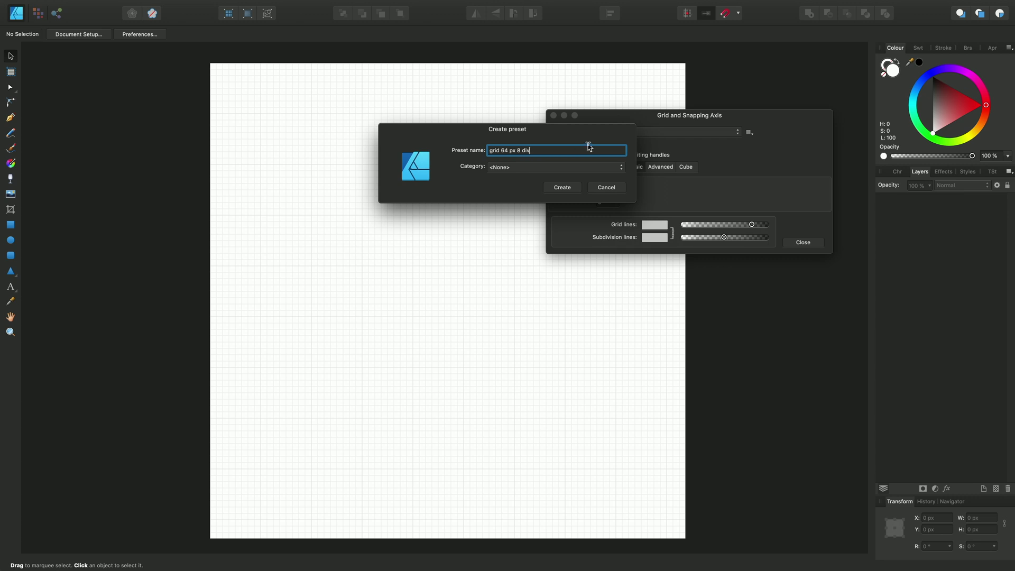
left_click(621, 171)
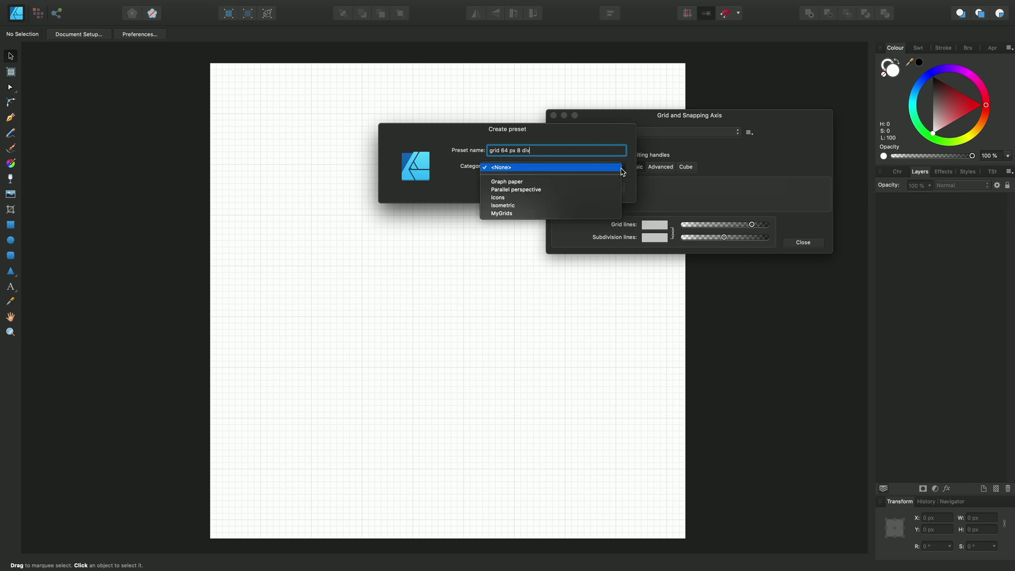
left_click(572, 213)
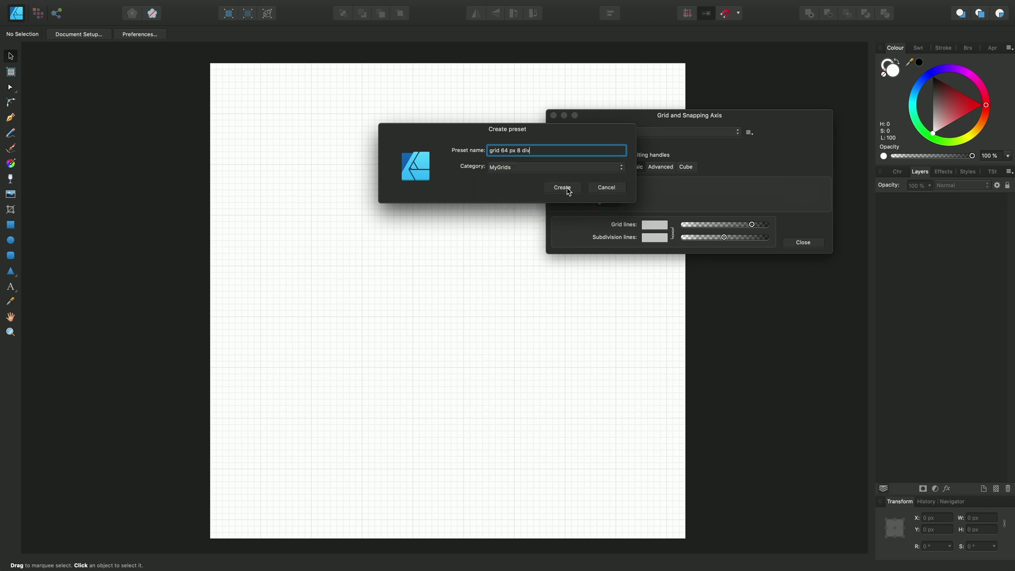
left_click(567, 190)
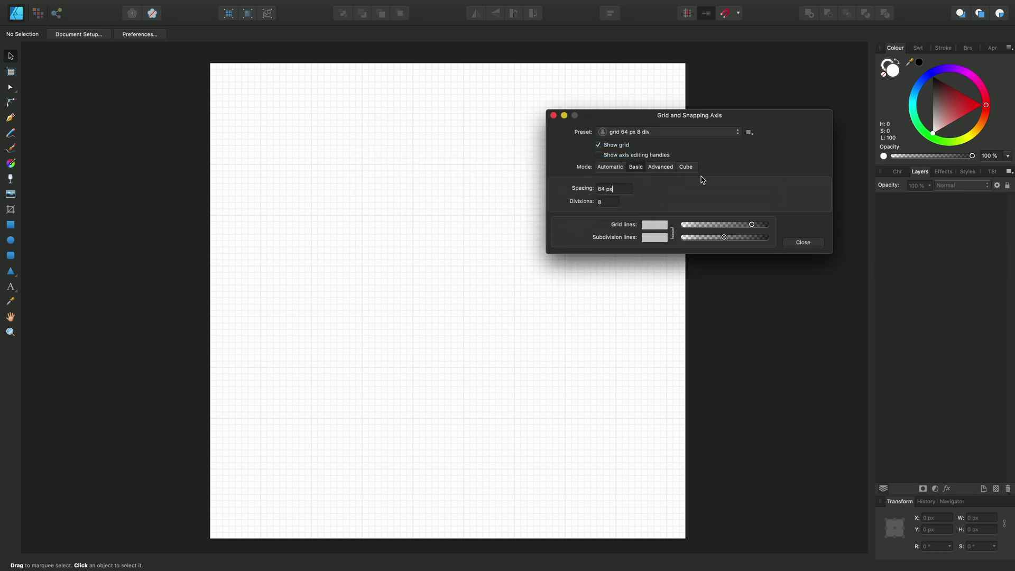
Check that 'grid 64 px 8 div' is the selected preset in the Preset list, then close it
left_click(738, 134)
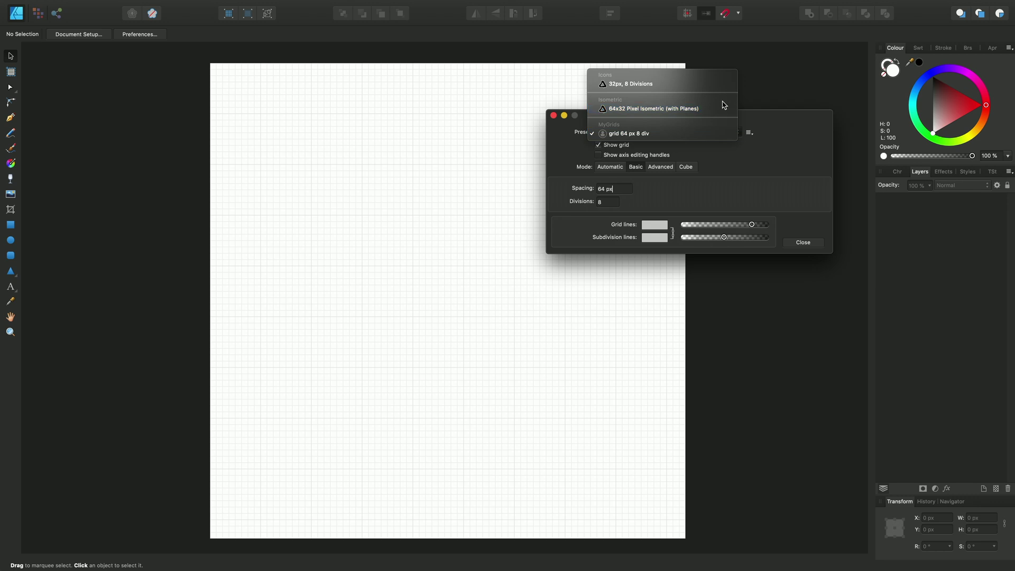
left_click(631, 135)
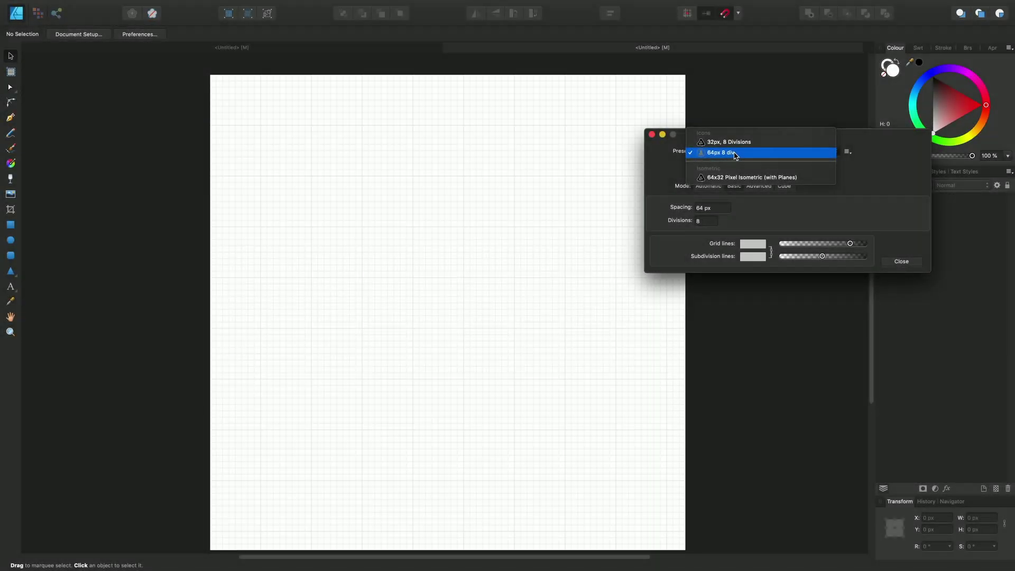
left_click(857, 182)
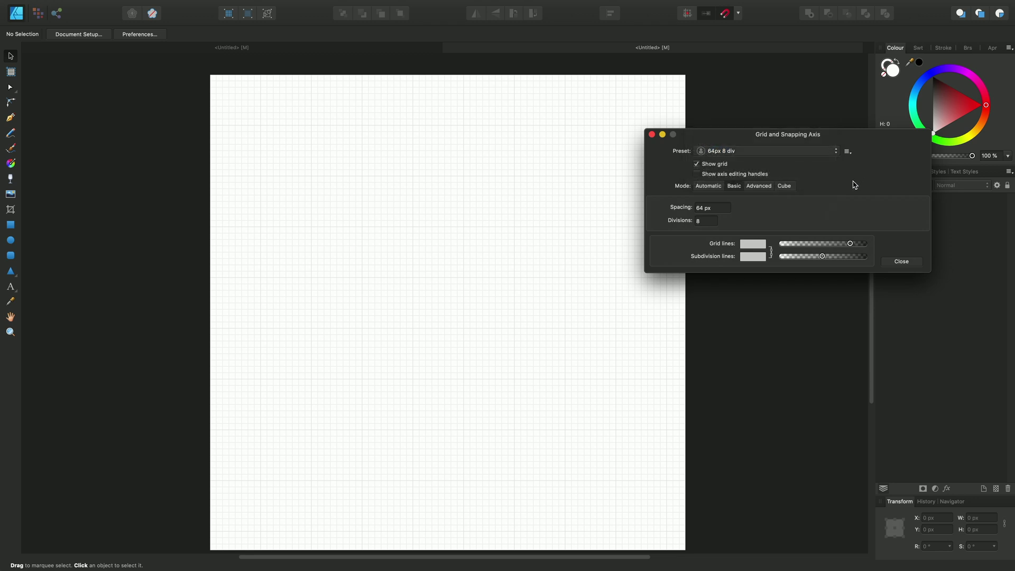
Switch the grid type to Triangular and set the first-axis spacing to 128 px
left_click(755, 186)
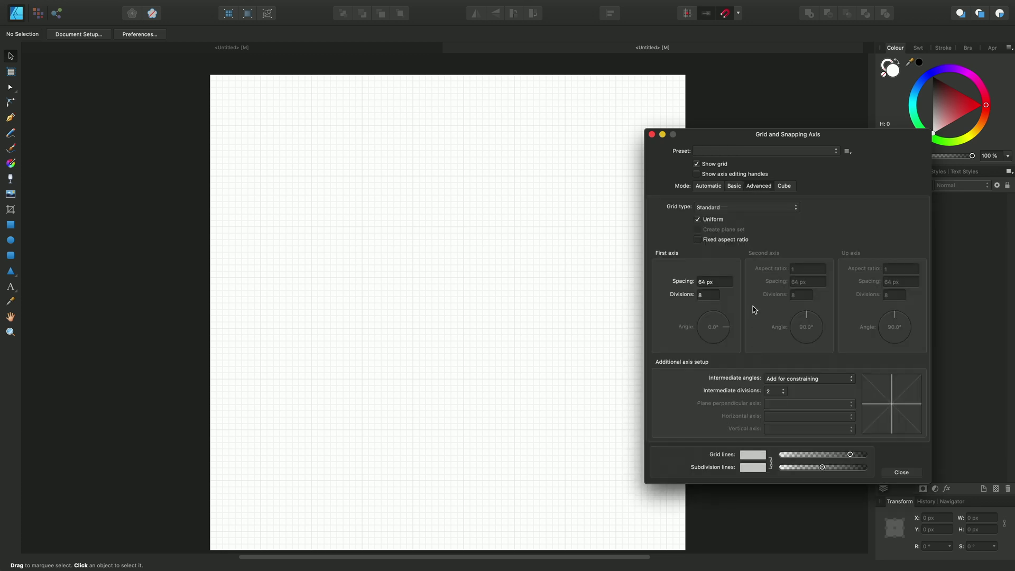
left_click(784, 211)
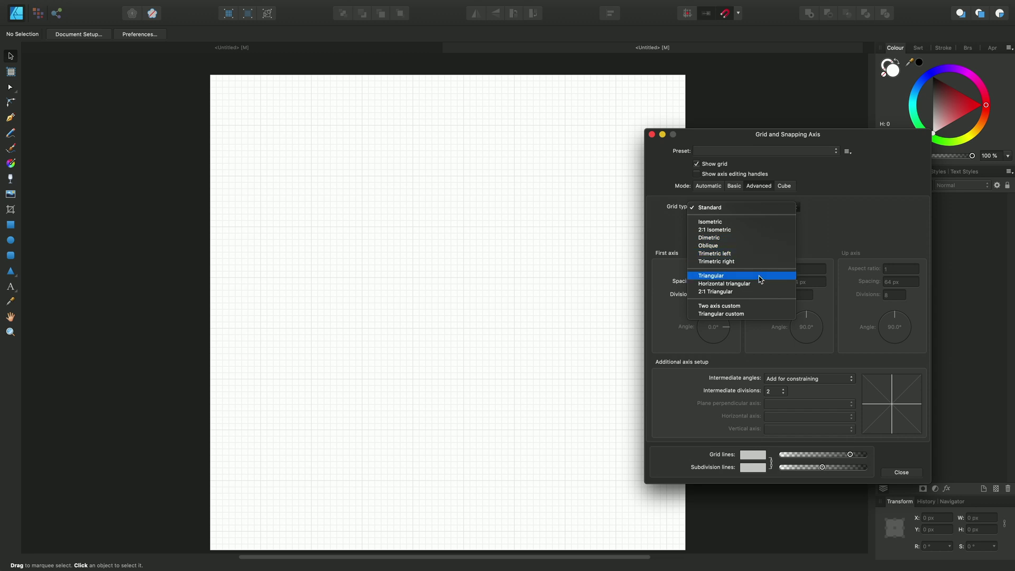
left_click(760, 279)
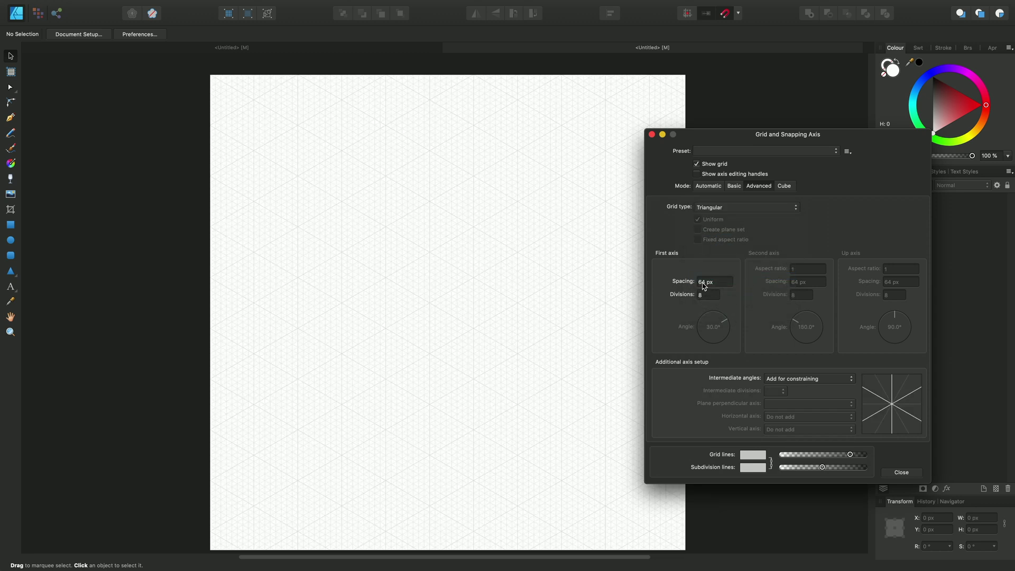
left_click_drag(706, 281, 693, 281)
type("128")
key("Return")
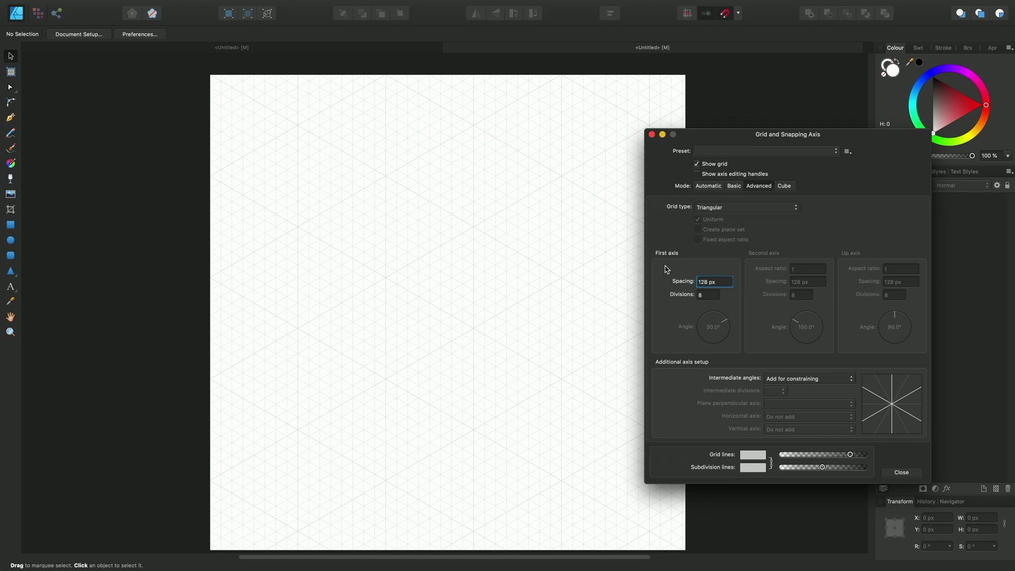